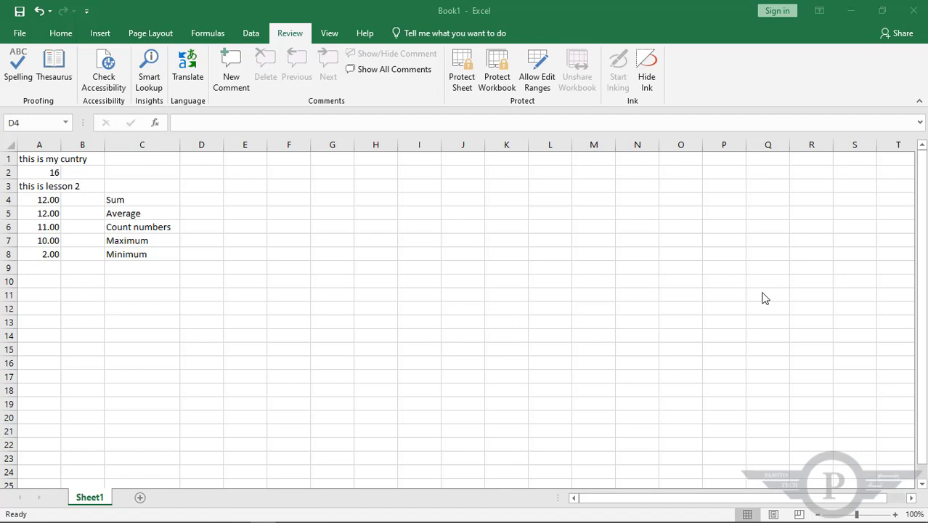
Go through the calculation labels from Sum to Minimum in cells C4:C8
left_click(191, 199)
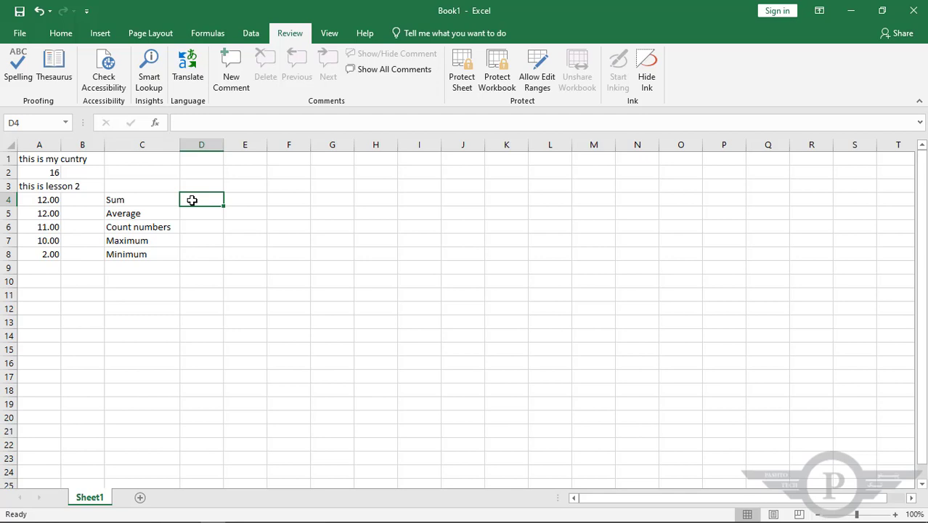
left_click(135, 199)
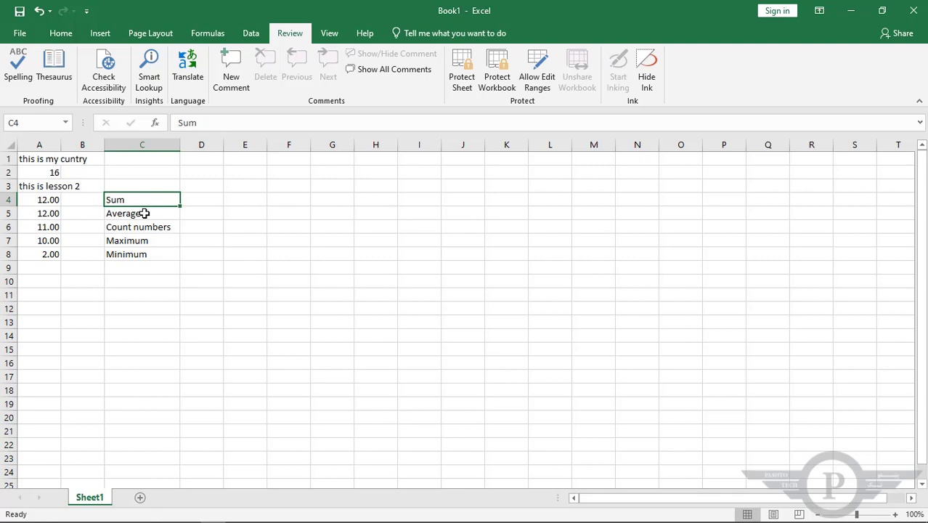
left_click(145, 213)
left_click(148, 227)
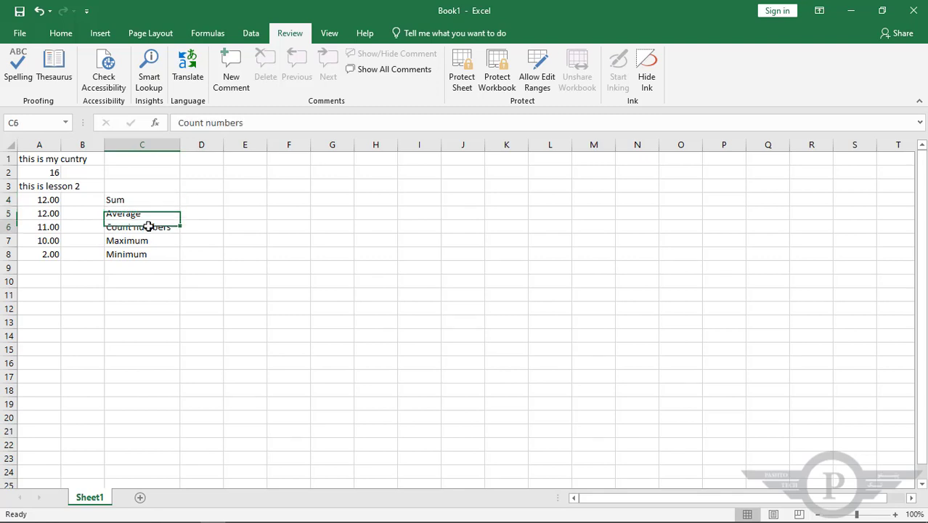
left_click(152, 241)
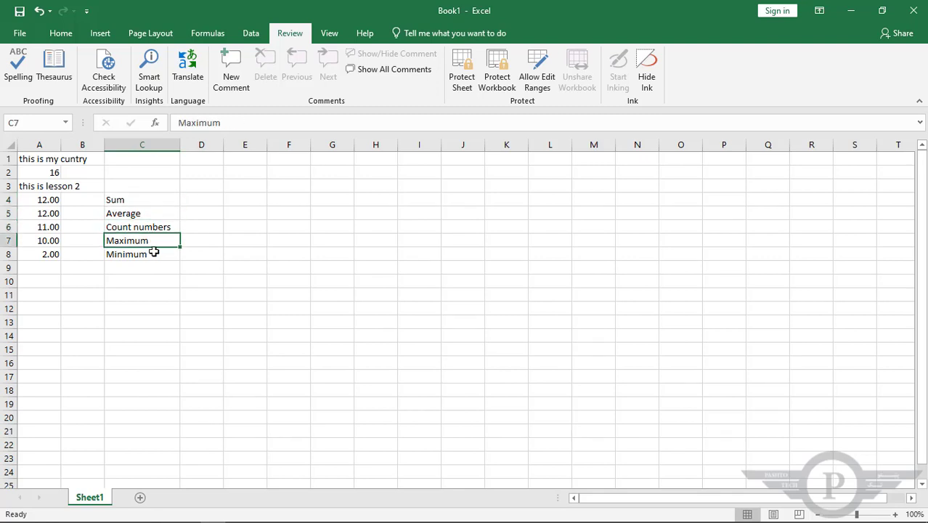
left_click(153, 255)
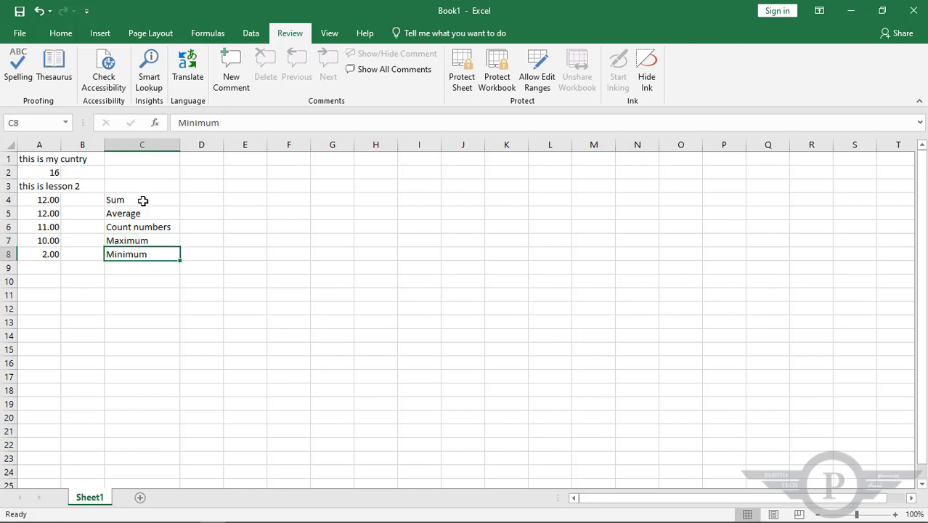
left_click_drag(145, 199, 146, 251)
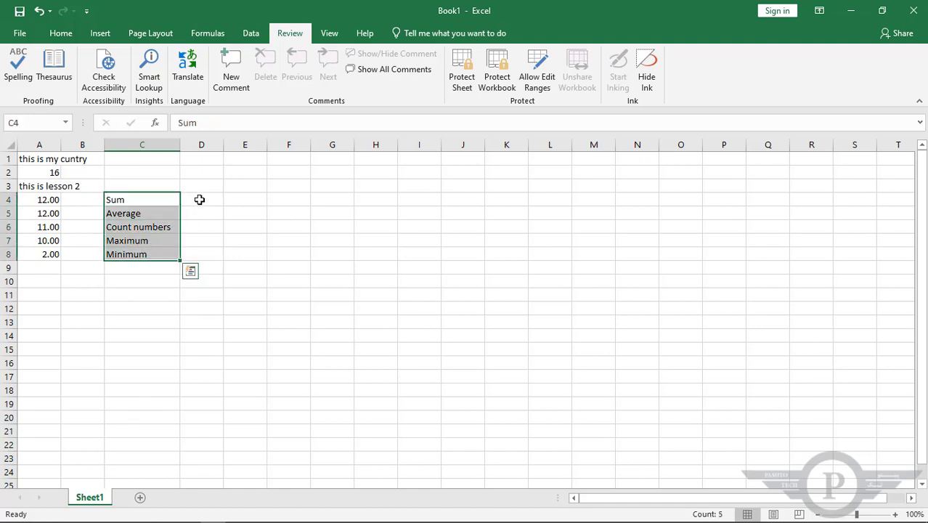
Add an AutoSum formula in D4, beside the Sum label, that totals the numbers in A4:A8
left_click(200, 200)
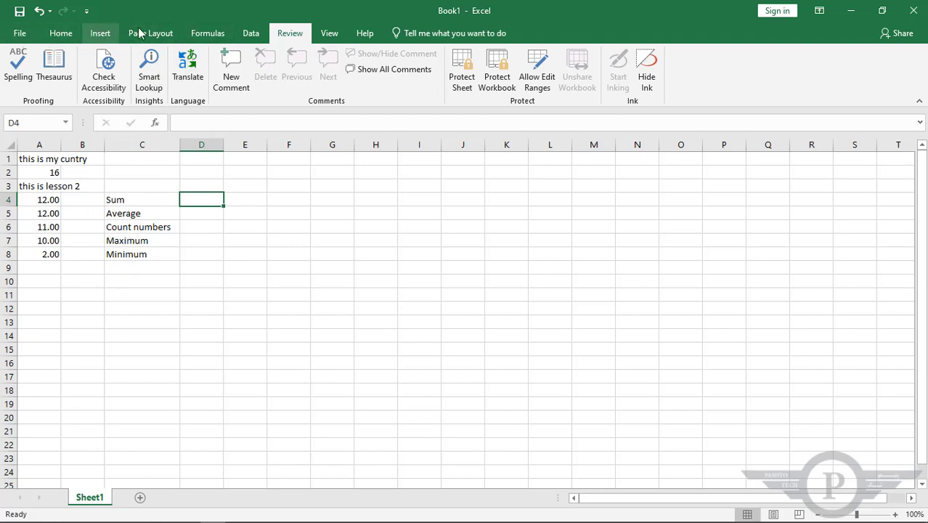
left_click(212, 40)
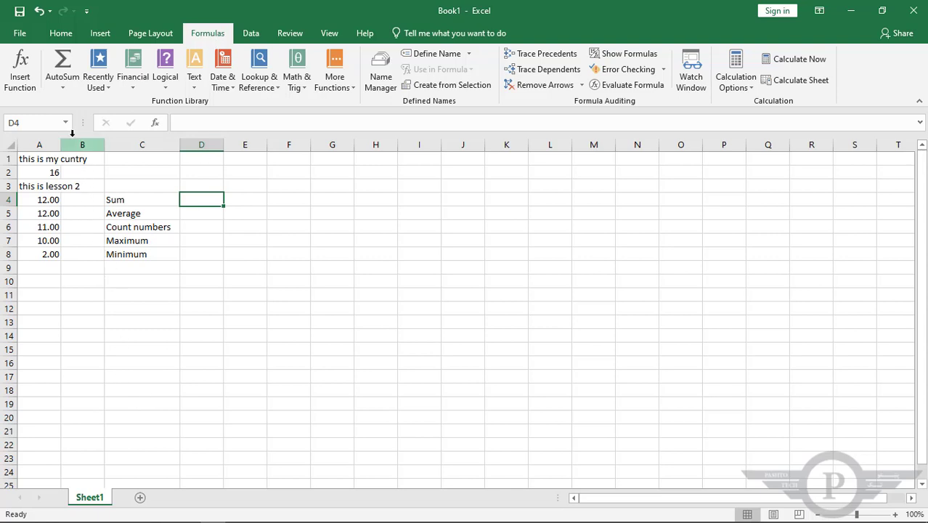
left_click(64, 62)
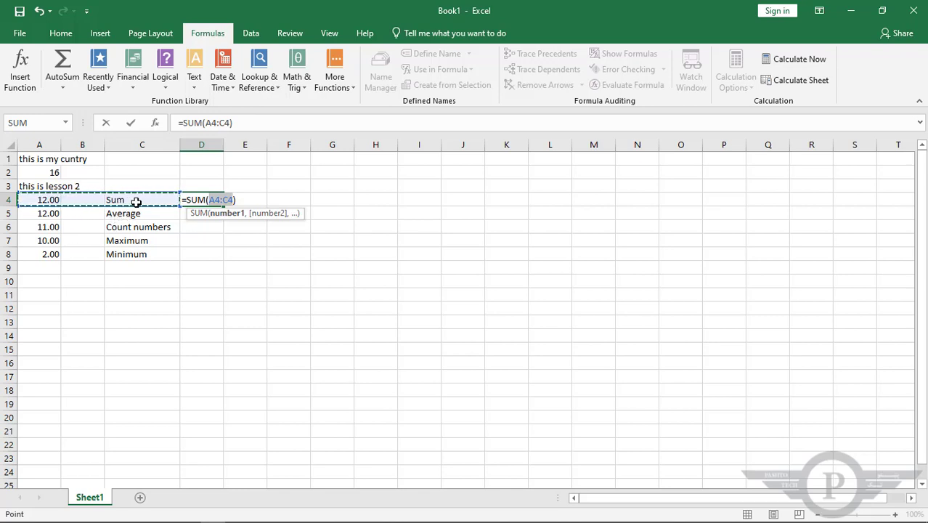
left_click(40, 199)
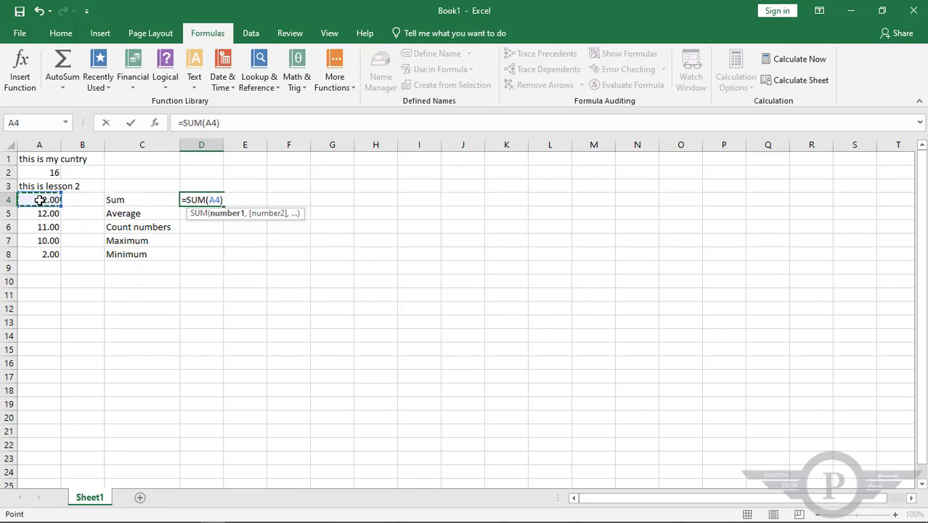
left_click_drag(40, 200, 43, 251)
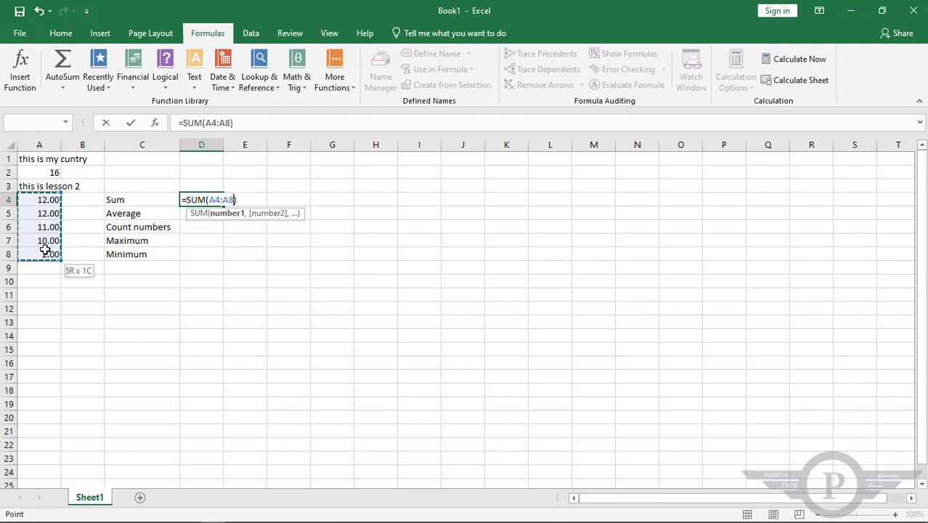
left_click_drag(45, 251, 46, 252)
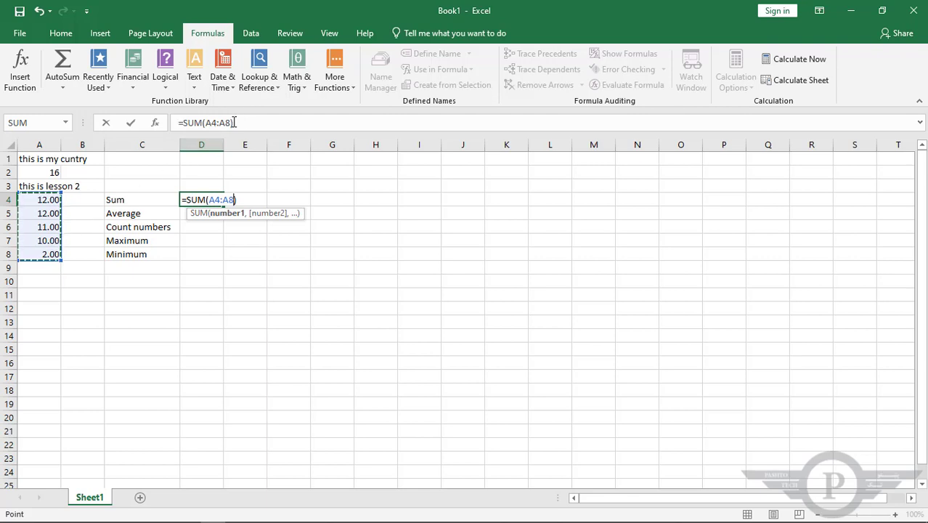
key("Return")
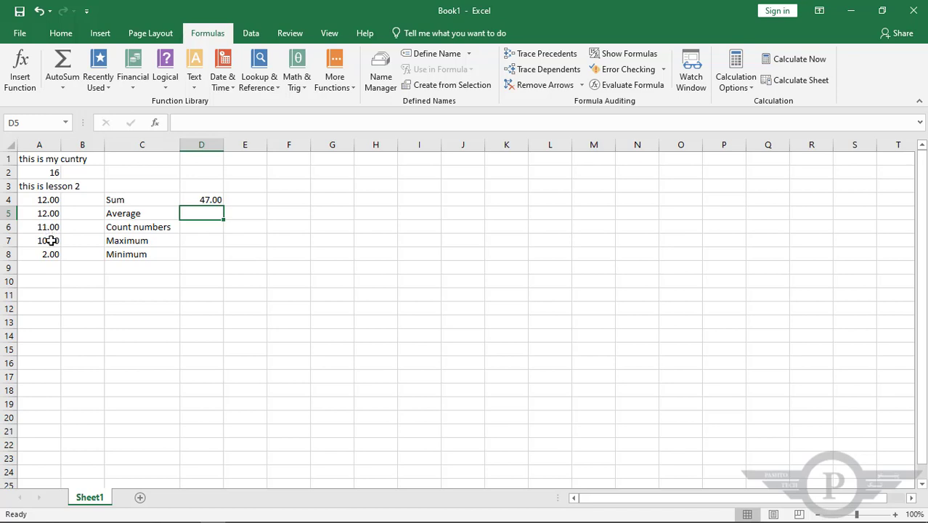
left_click_drag(46, 200, 49, 254)
left_click(202, 201)
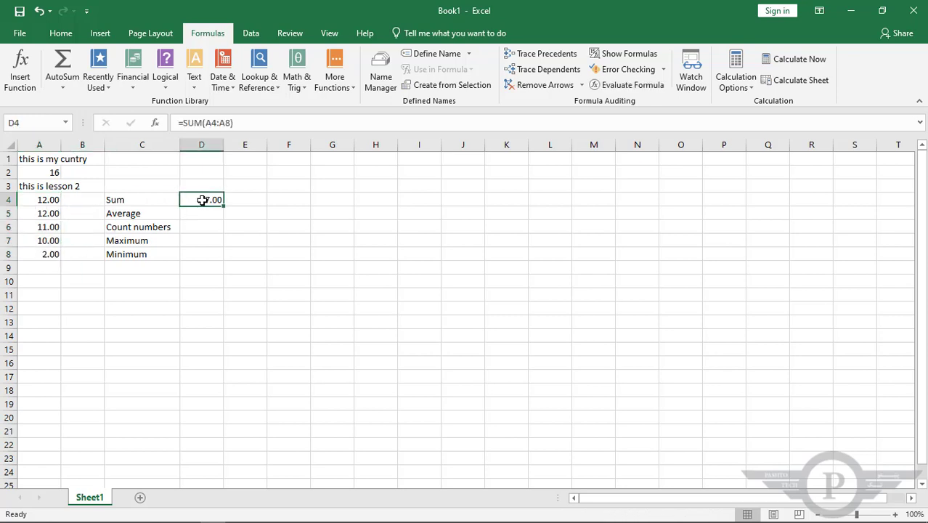
Insert an AVERAGE formula in D5, beside the Average label, for the range A4:A8
left_click(206, 213)
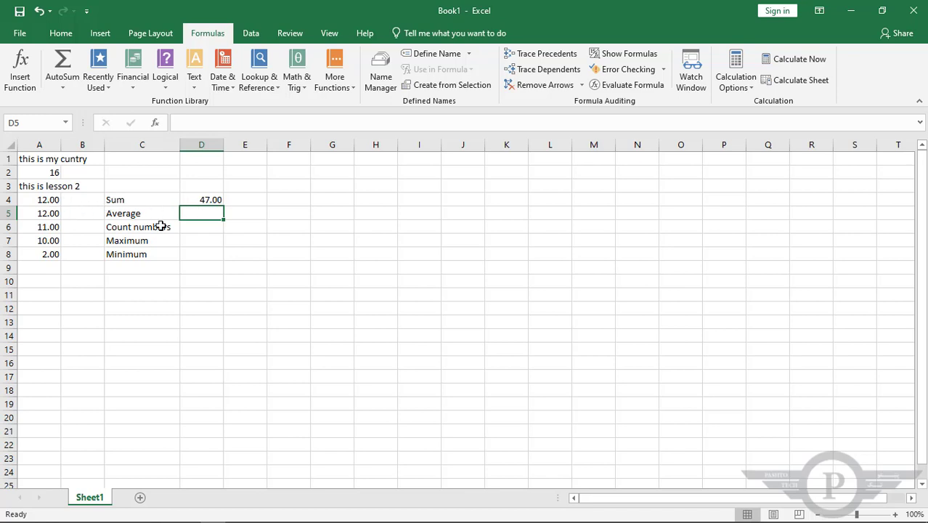
left_click(62, 87)
left_click(73, 118)
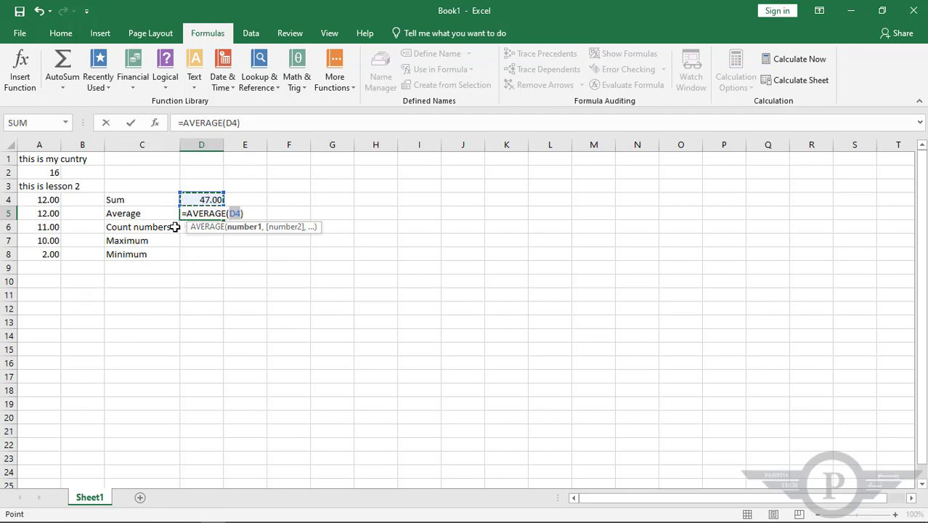
left_click_drag(38, 200, 43, 249)
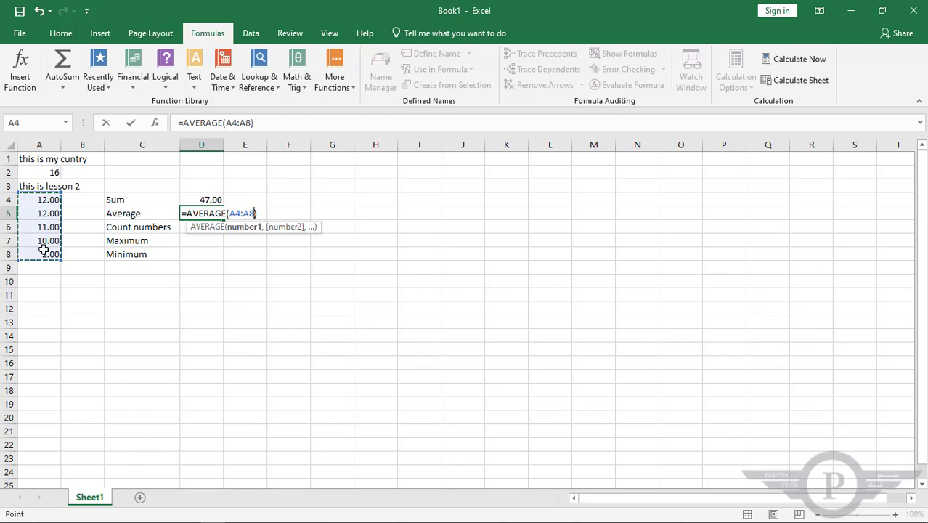
key("Return")
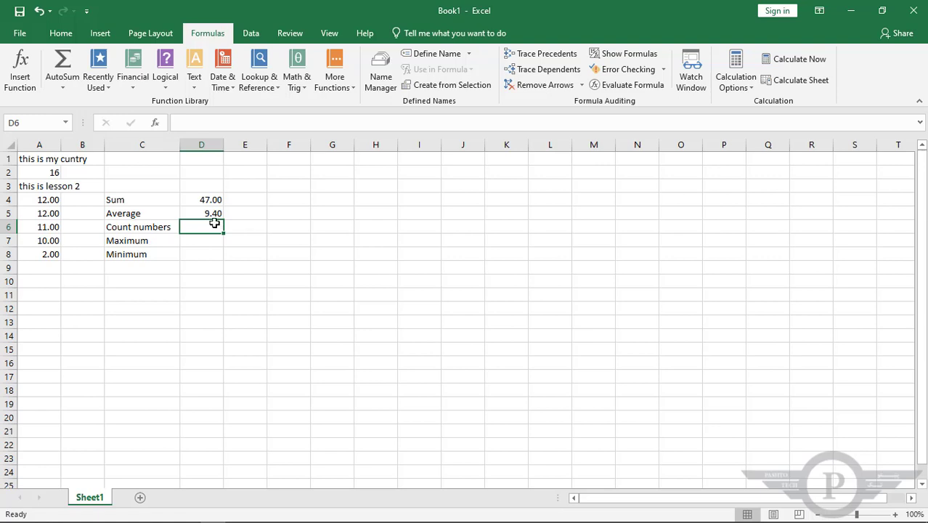
Insert a COUNT formula in D6, beside the Count numbers label, for the range A4:A8
left_click(63, 94)
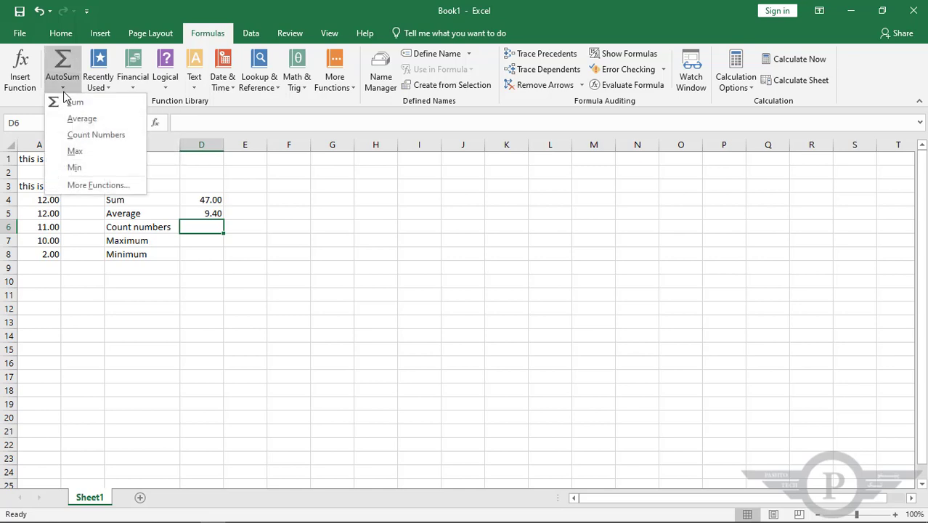
left_click(72, 139)
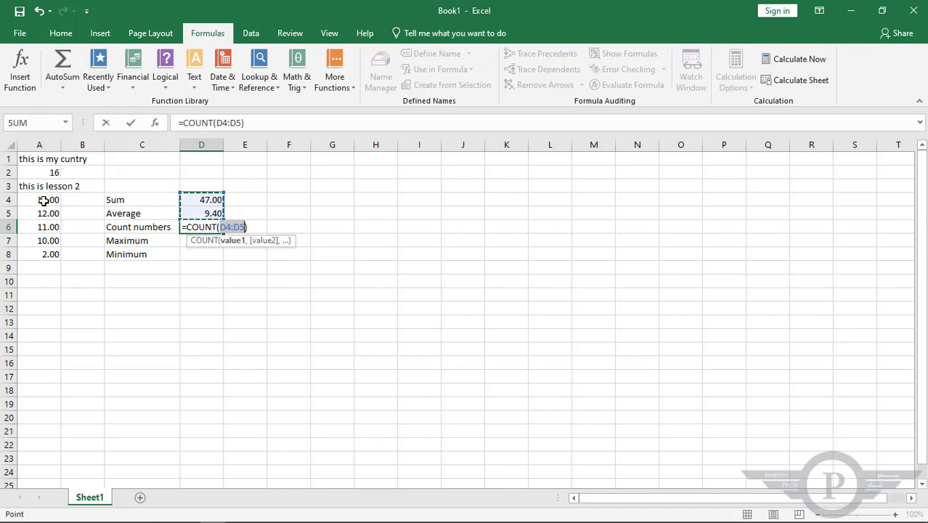
left_click_drag(44, 201, 48, 254)
key("Return")
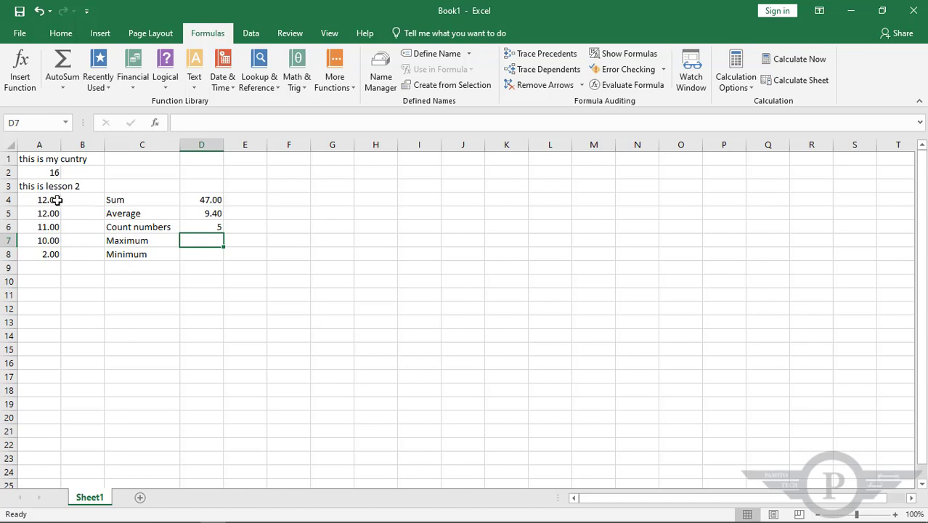
left_click_drag(56, 200, 57, 254)
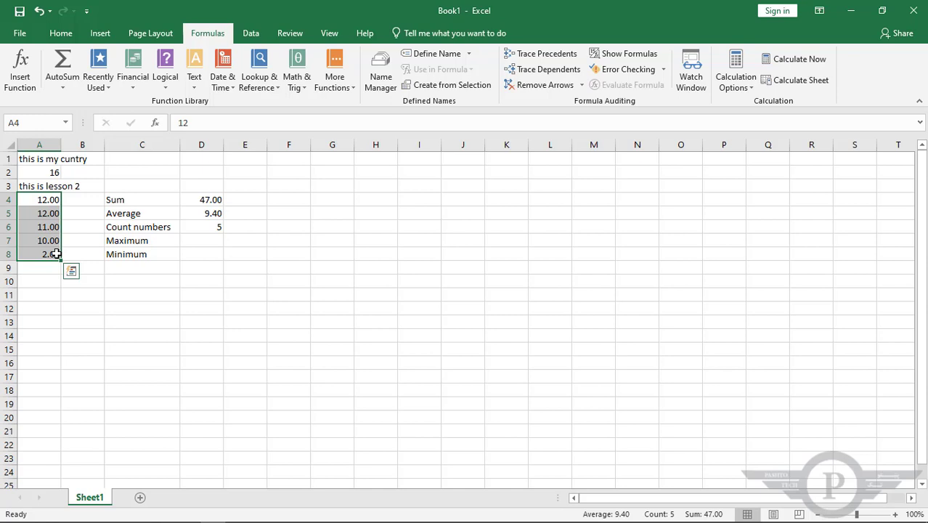
Enter 45 in cell A10 and extend the COUNT formula in D6 to the range A4:A10
left_click(54, 282)
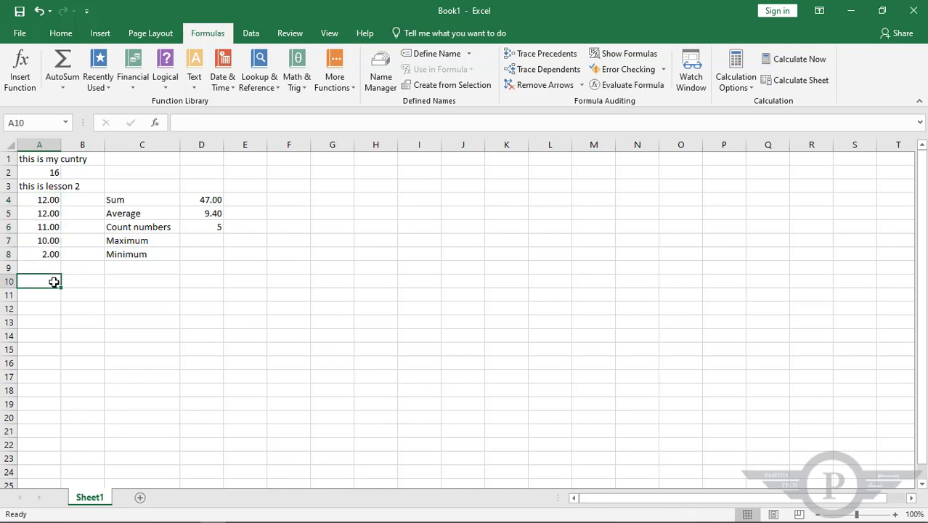
type("45")
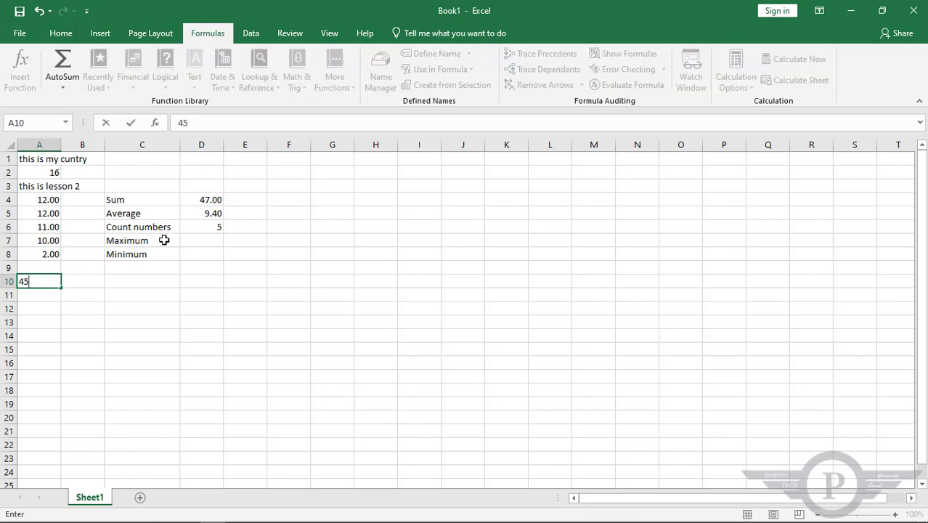
left_click(218, 226)
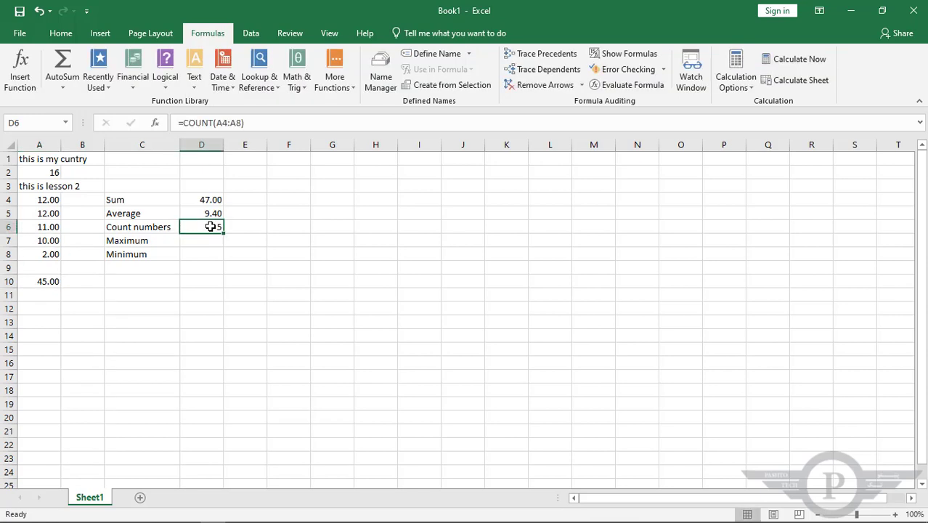
double_click(210, 227)
left_click_drag(246, 227, 221, 228)
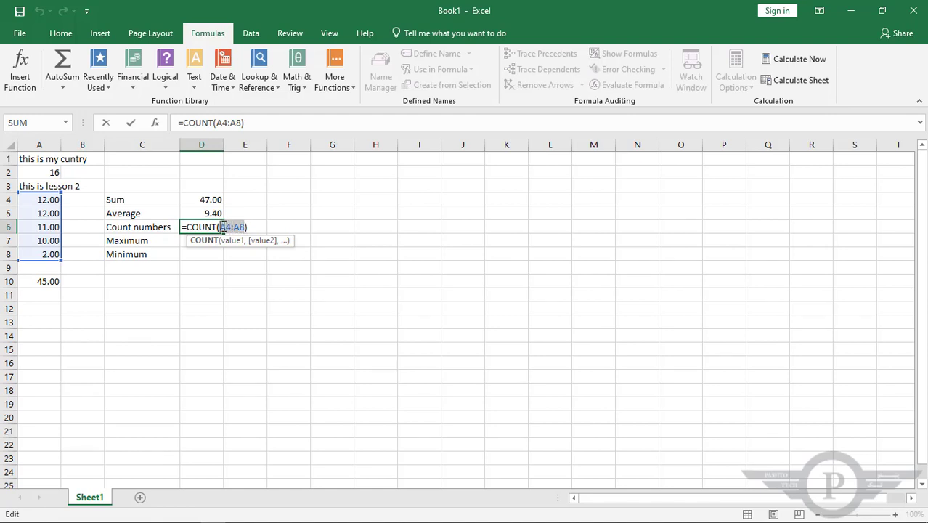
left_click_drag(50, 200, 53, 276)
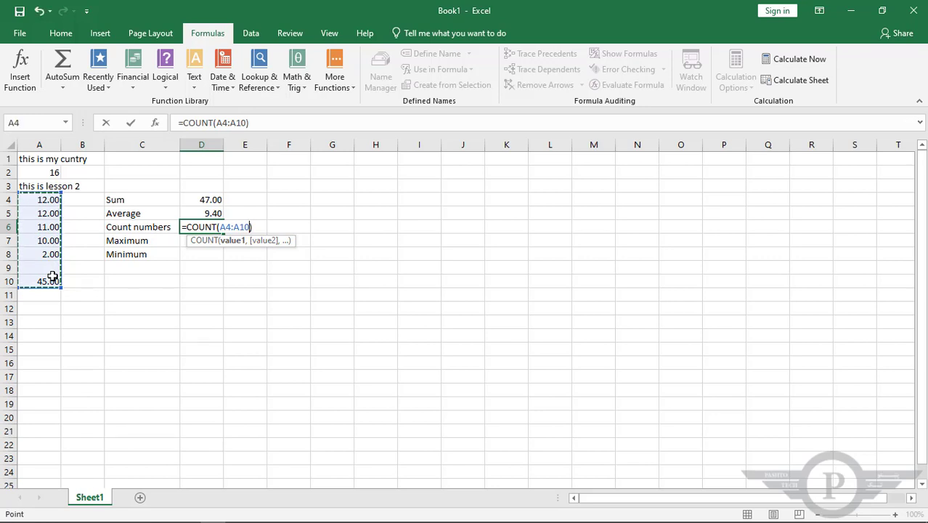
key("Return")
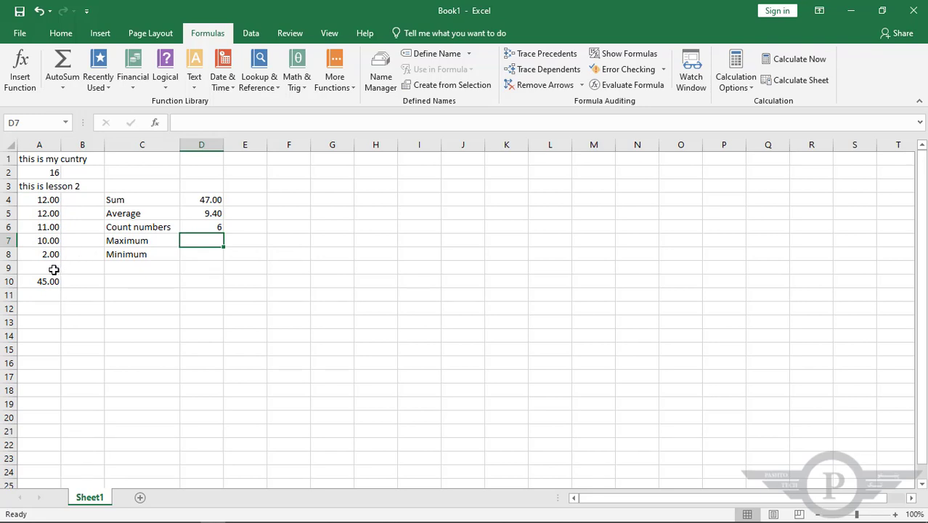
Clear cells A9:A10 and set the COUNT formula's range in D6 back to A4:A8
left_click_drag(54, 270, 42, 282)
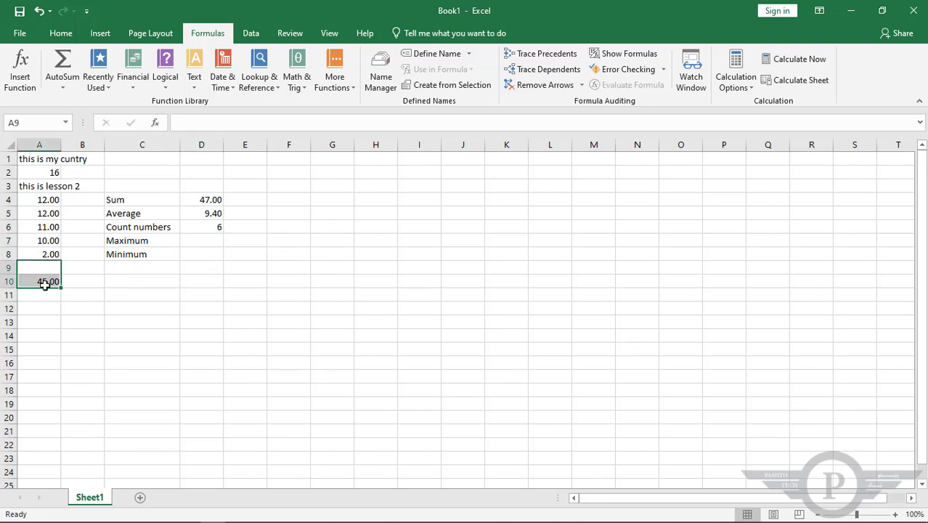
key("Delete")
left_click(216, 227)
double_click(216, 227)
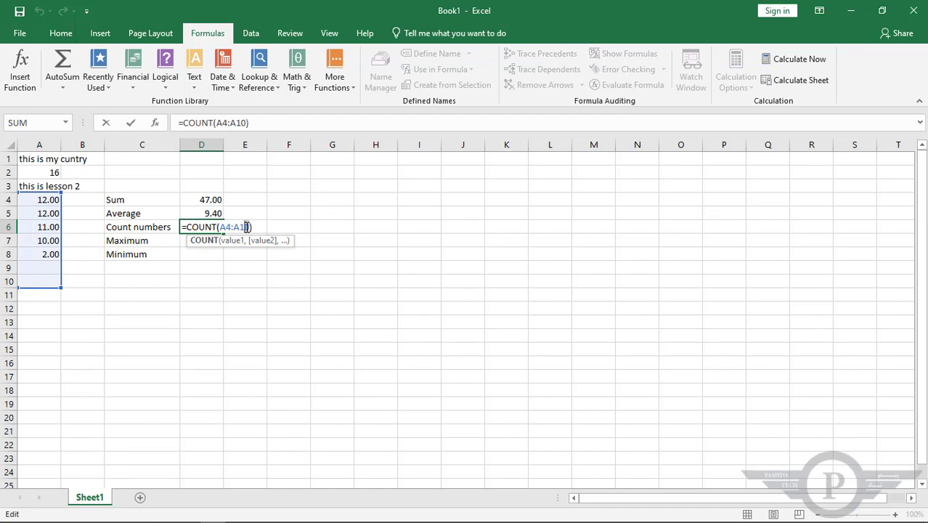
key("BackSpace")
key("BackSpace")
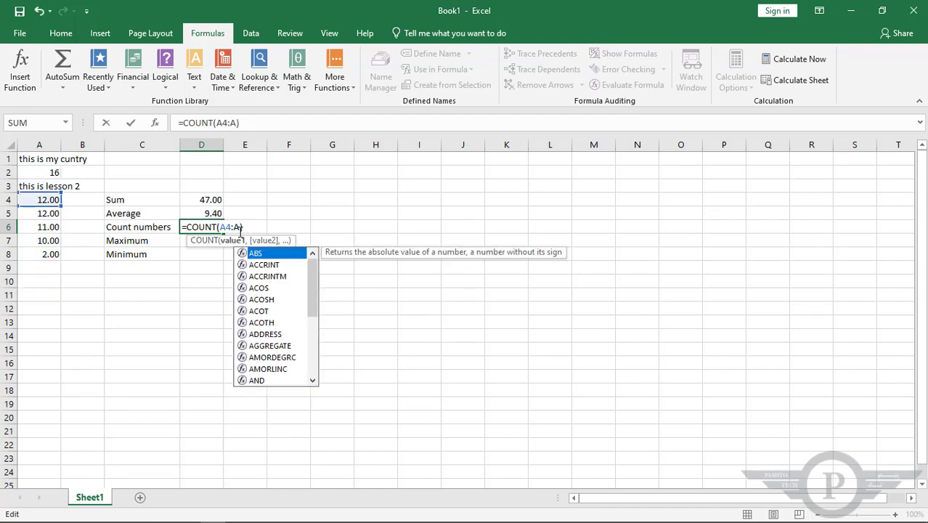
type("8")
key("Return")
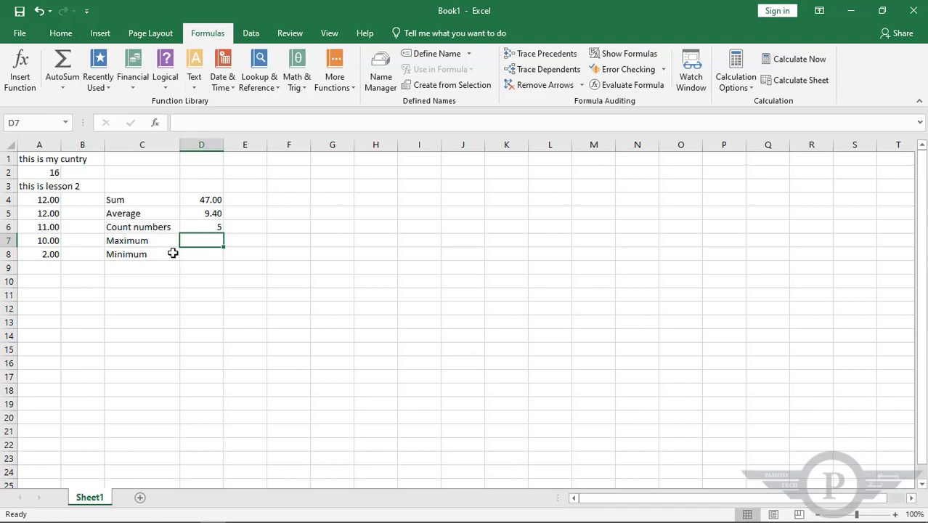
Change the number in A4 to 13 and select the range A4:A8 to check the recalculated formulas
double_click(44, 199)
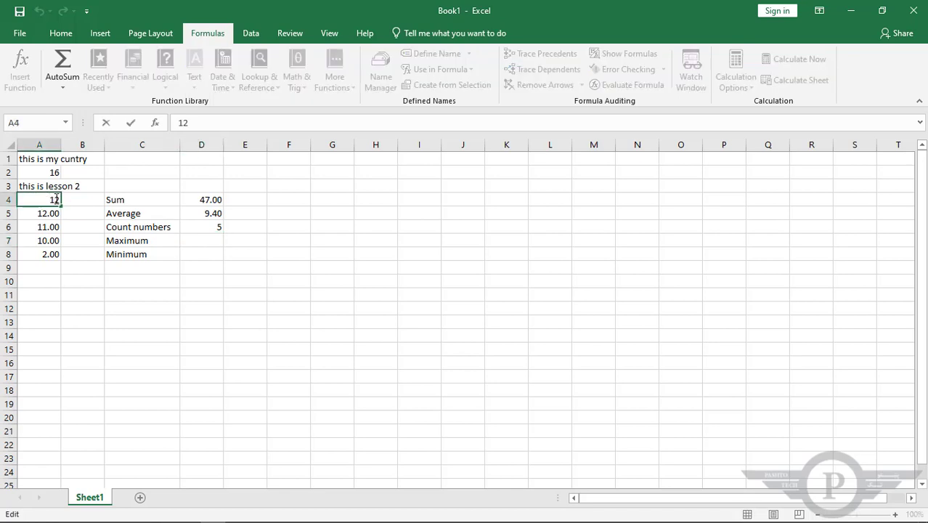
left_click_drag(56, 200, 62, 202)
type("3")
left_click(48, 214)
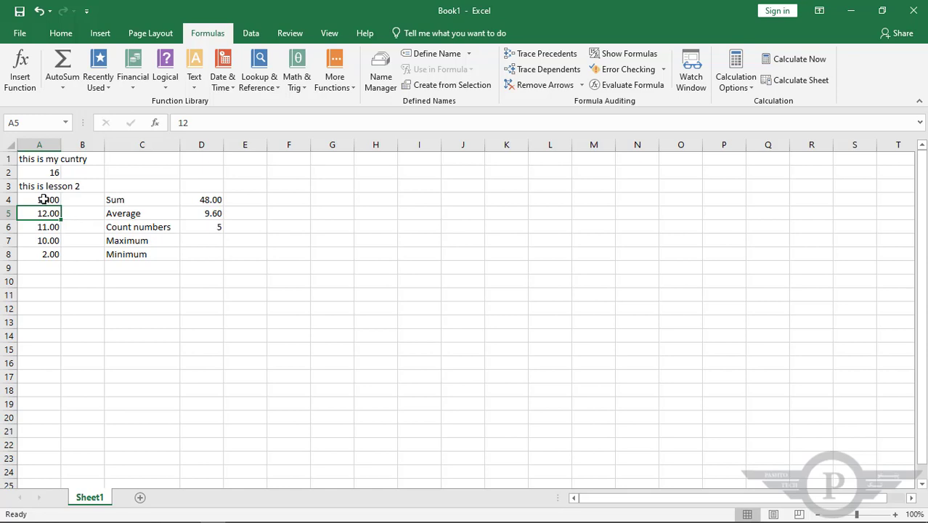
left_click_drag(44, 201, 46, 251)
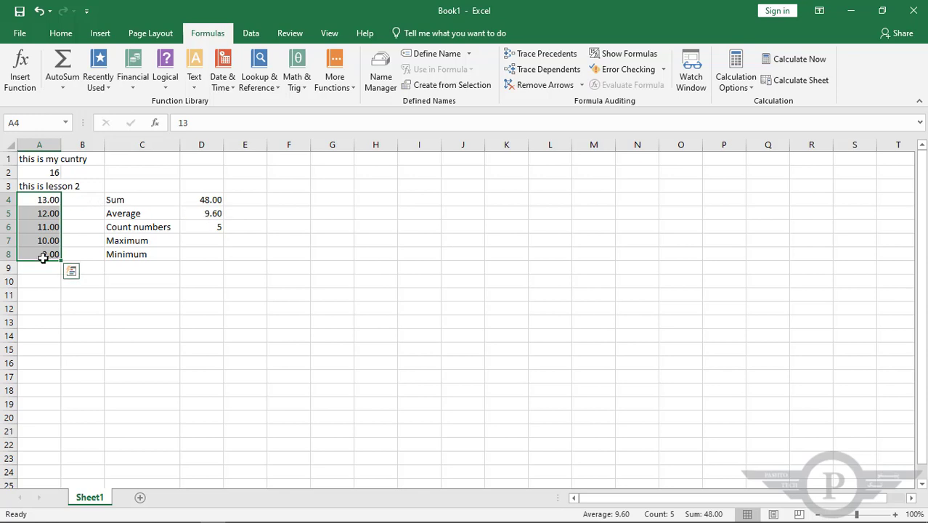
Insert an AutoSum MAX formula in D7, beside the Maximum label, for the range A4:A8
left_click(205, 240)
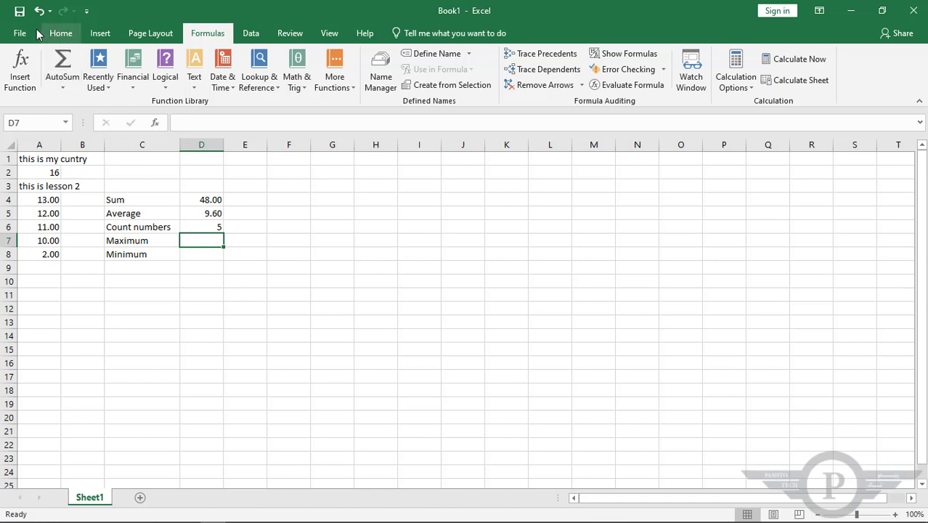
left_click(64, 90)
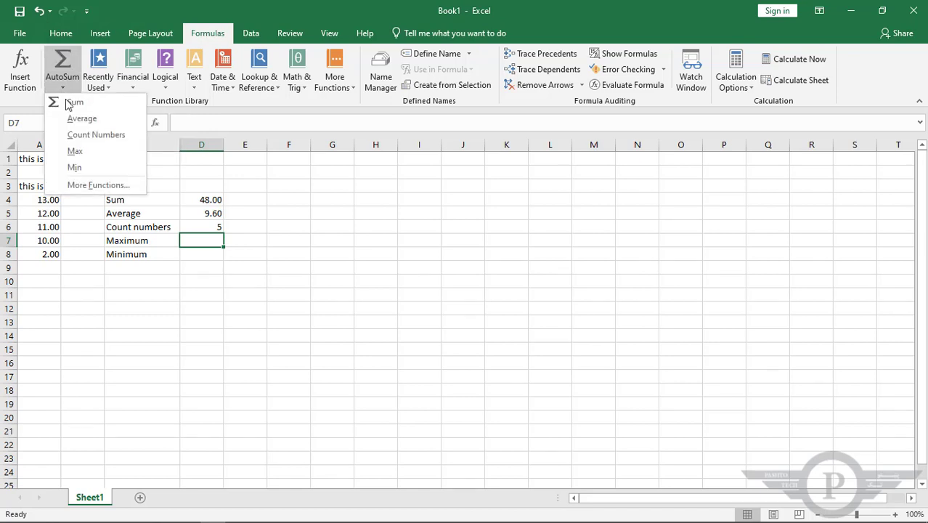
left_click(74, 152)
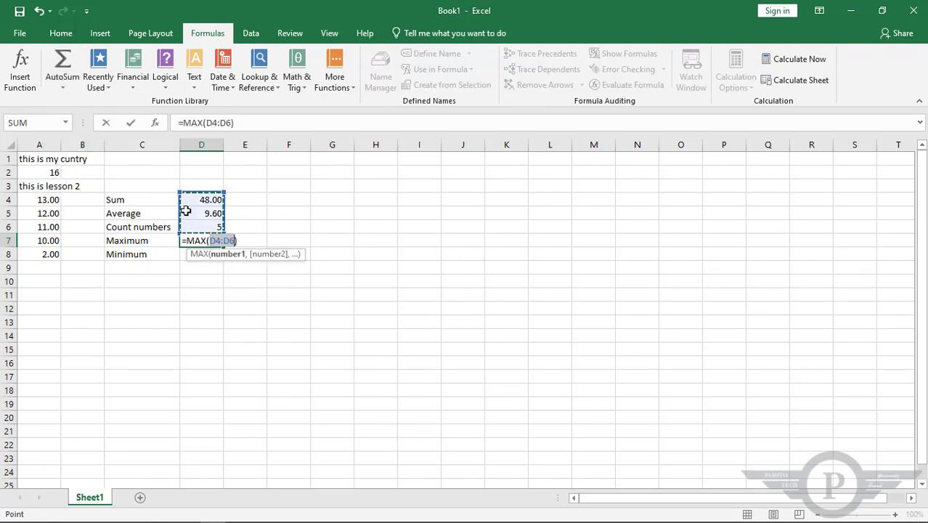
left_click_drag(44, 202, 42, 251)
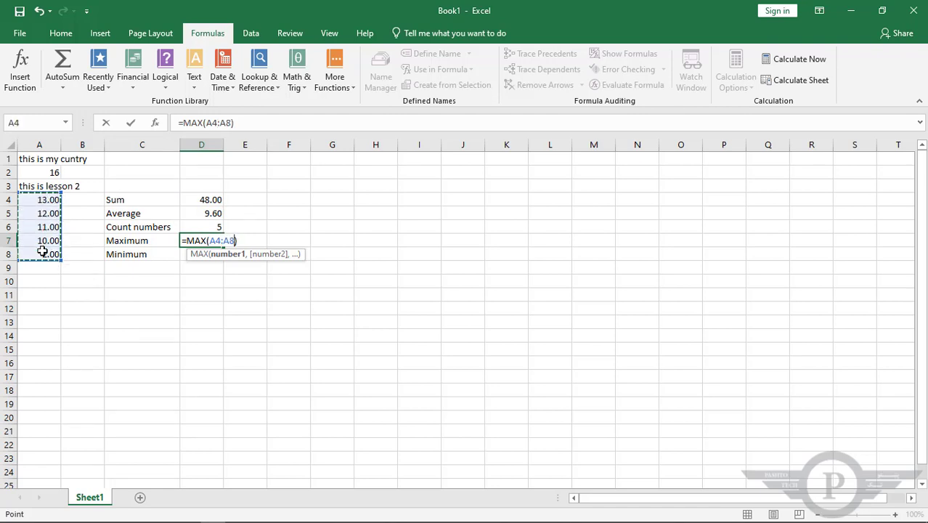
key("Return")
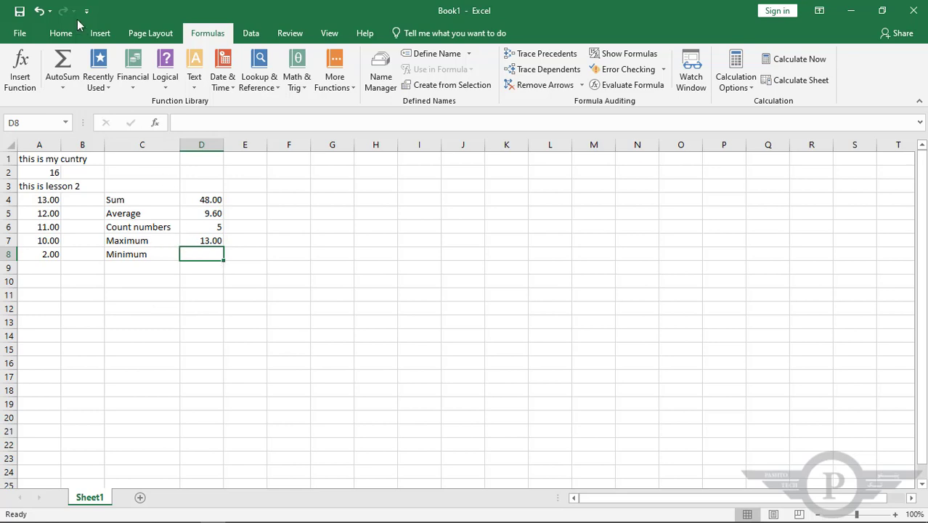
Insert an AutoSum MIN formula in D8, beside the Minimum label, for the range A4:A8
left_click(63, 86)
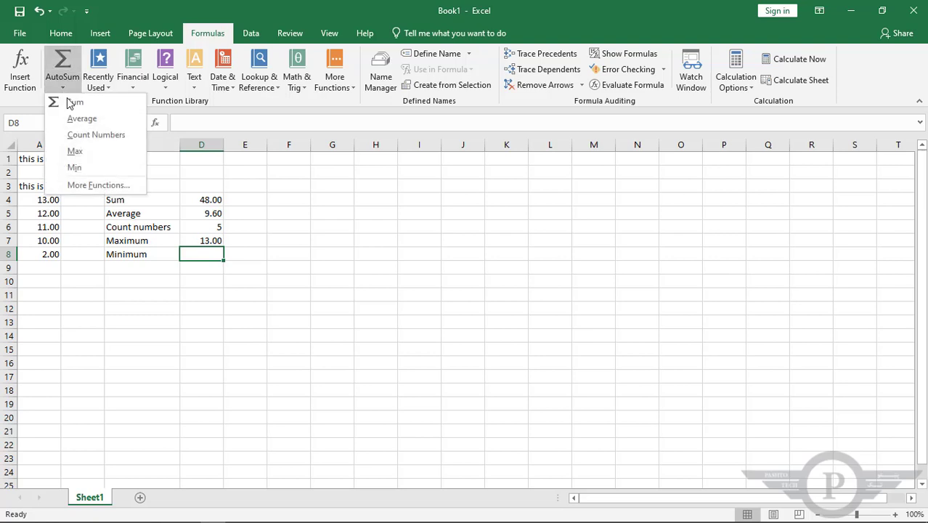
left_click(97, 173)
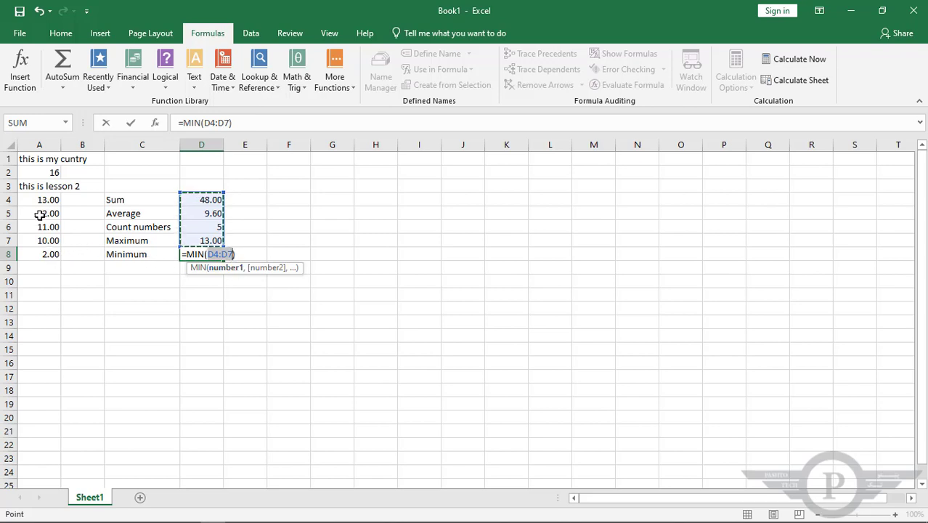
left_click_drag(43, 201, 38, 252)
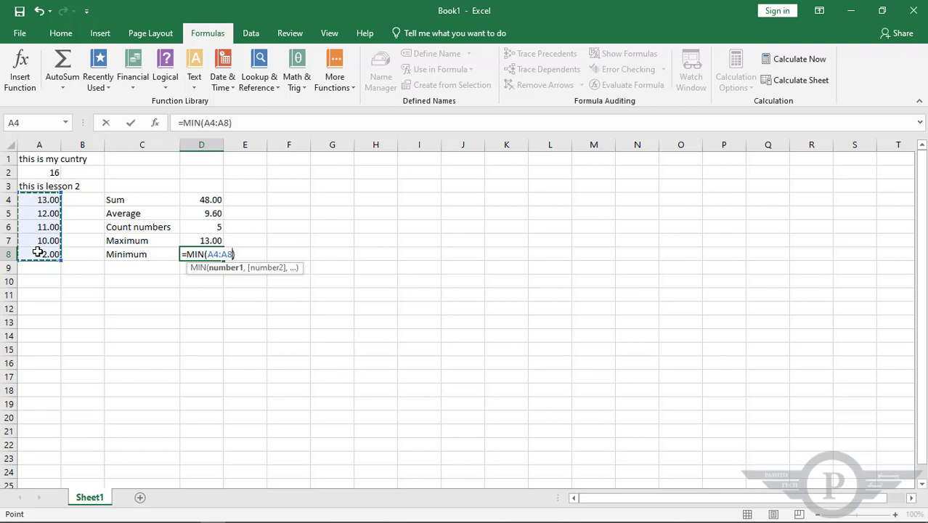
key("Return")
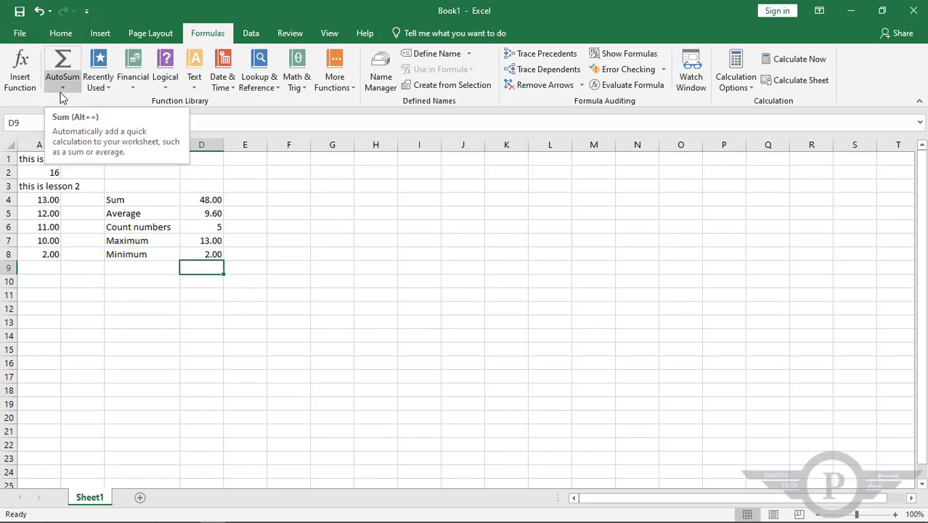
Write the formula =SUM(A4:A8) directly in cell E4, in the Sum row
left_click(254, 199)
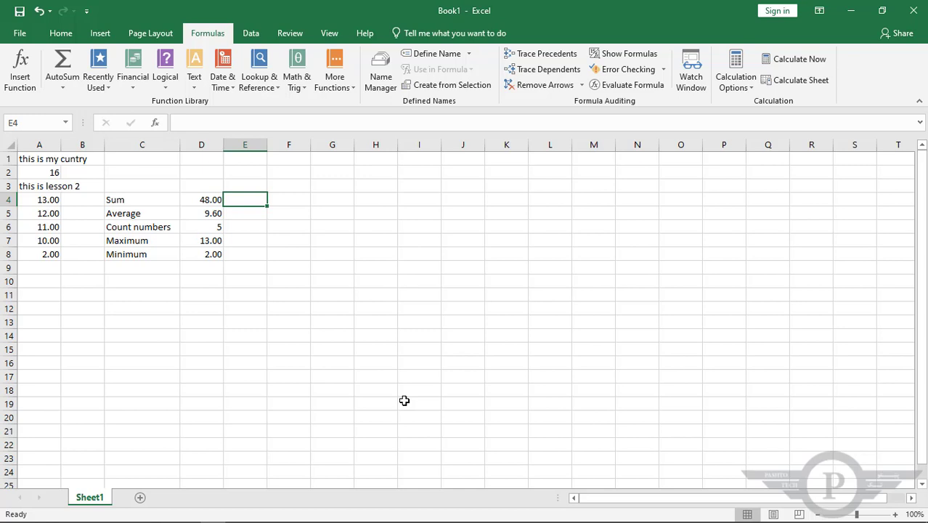
type("=")
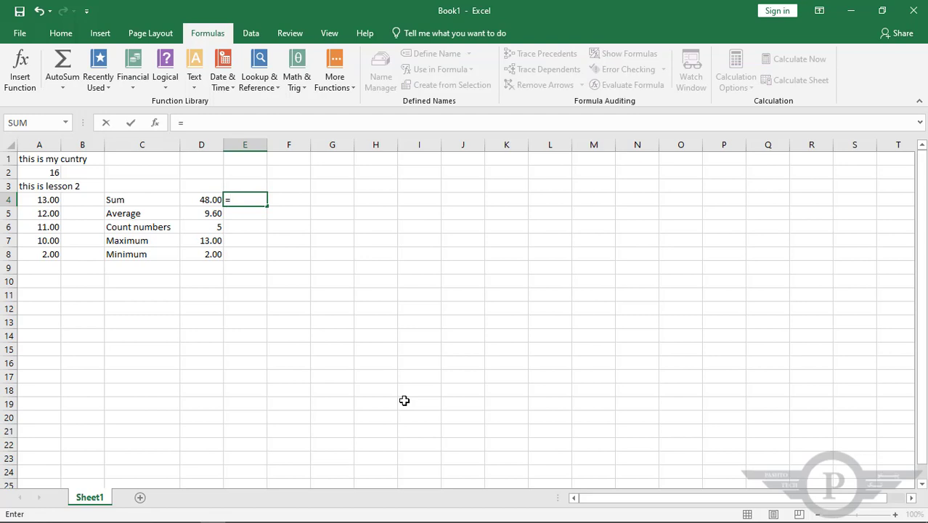
type("su")
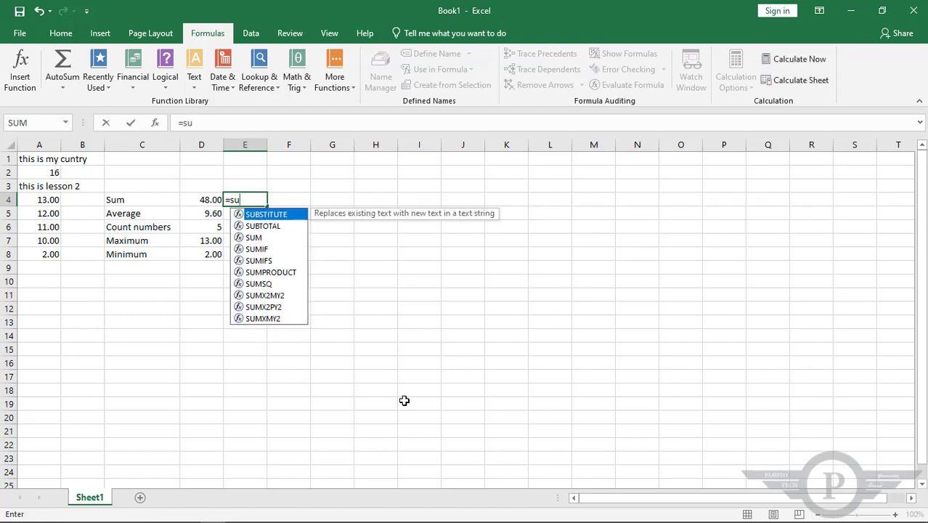
type("m")
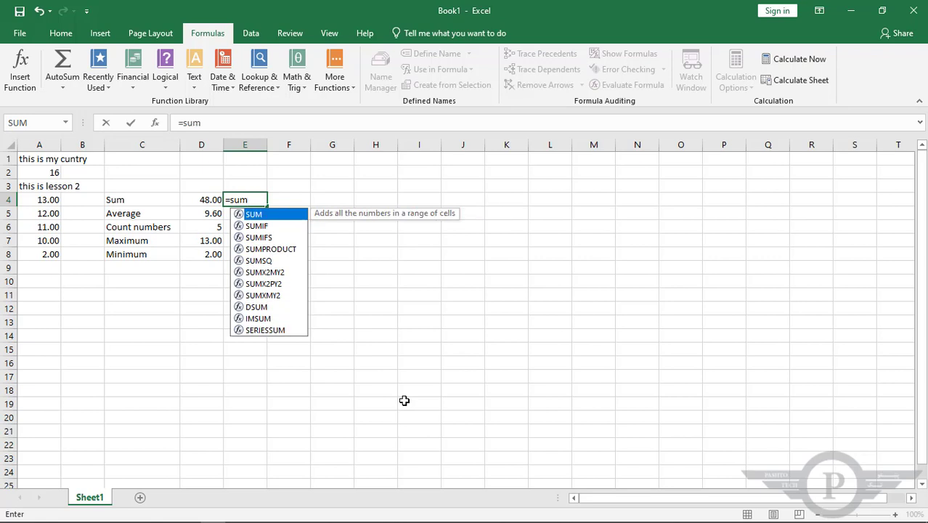
double_click(255, 215)
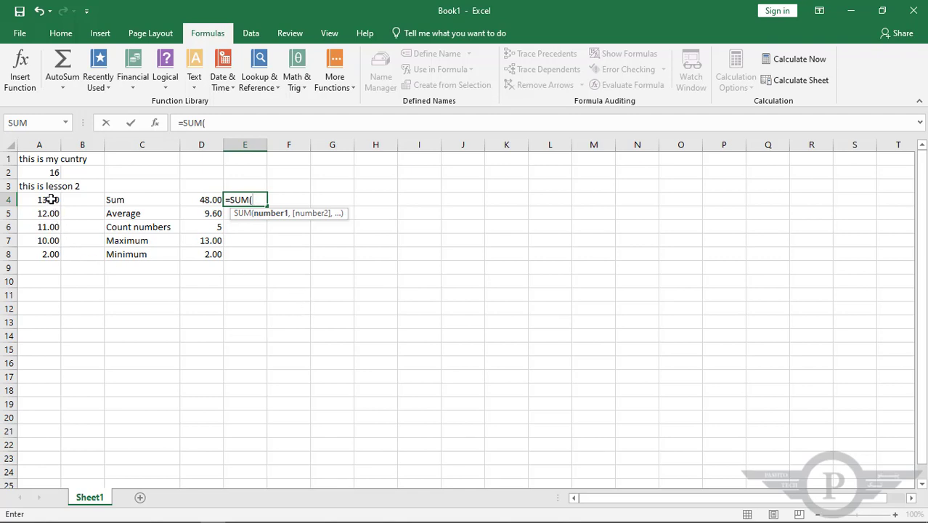
left_click_drag(51, 199, 49, 251)
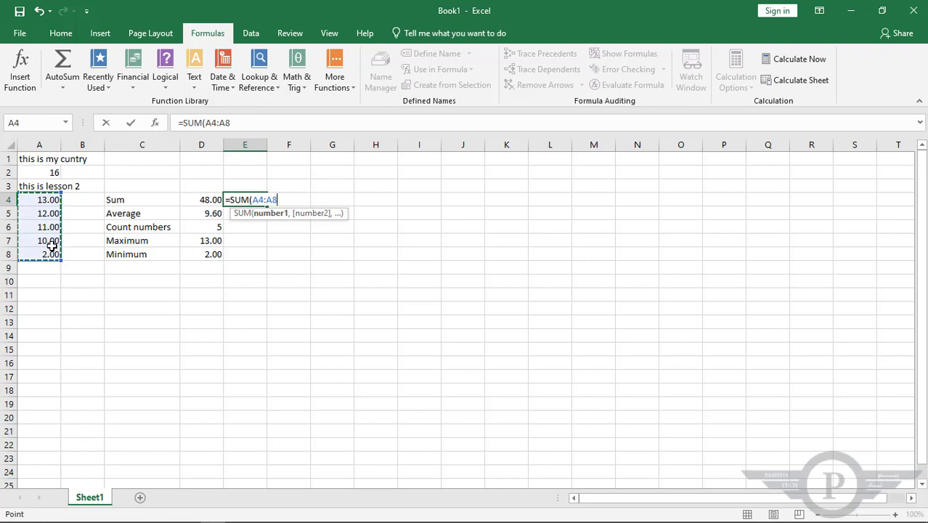
type(")")
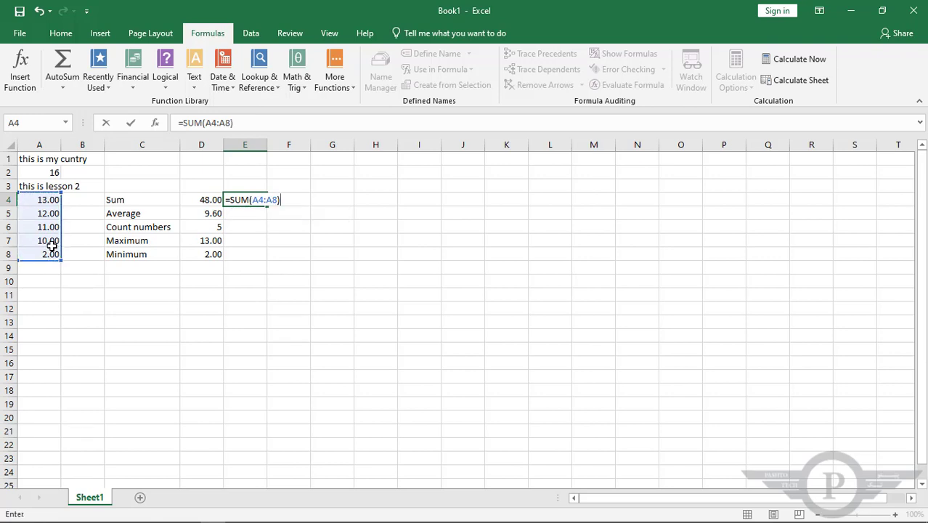
key("Return")
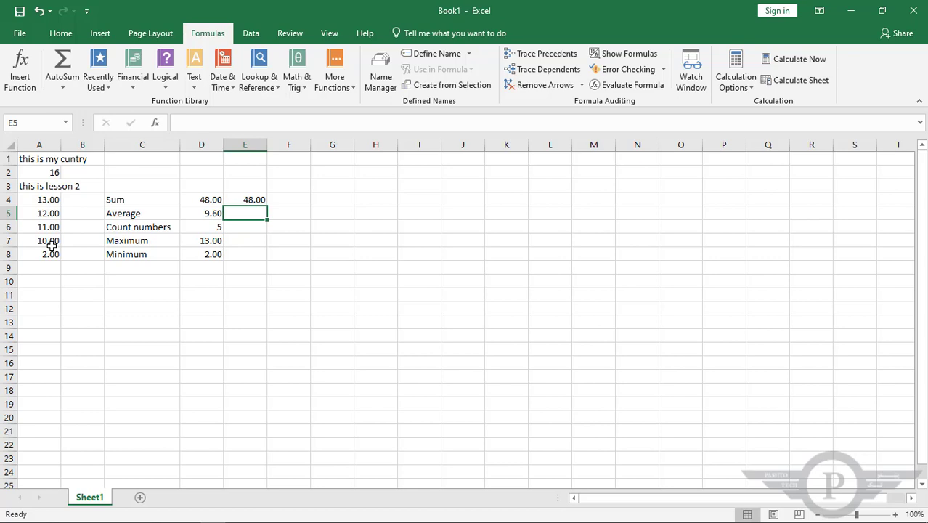
Write the formula =AVERAGE(A4:A8) directly in cell E5, in the Average row
type("=")
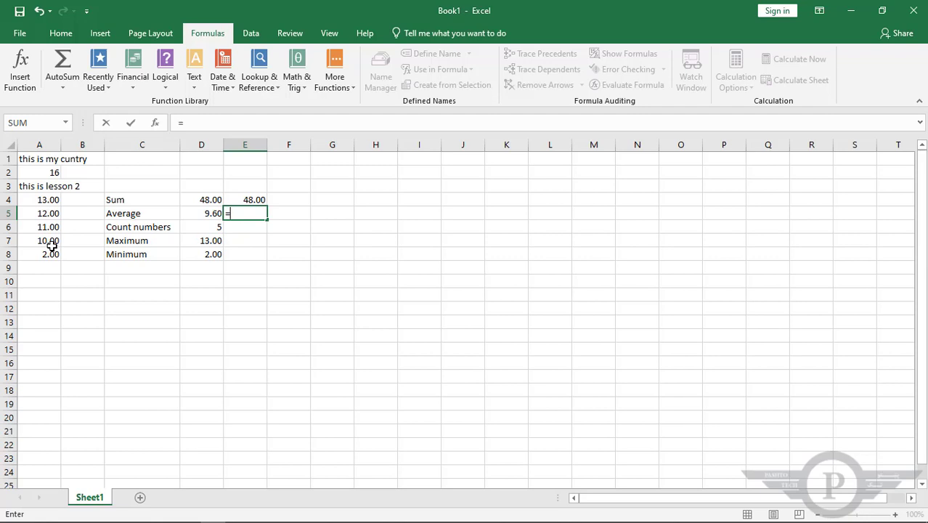
type("ave")
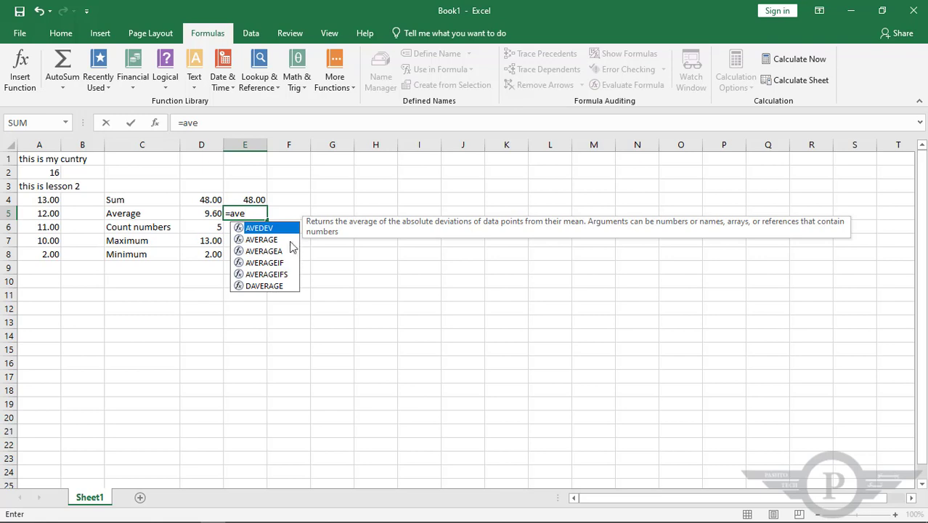
left_click(263, 239)
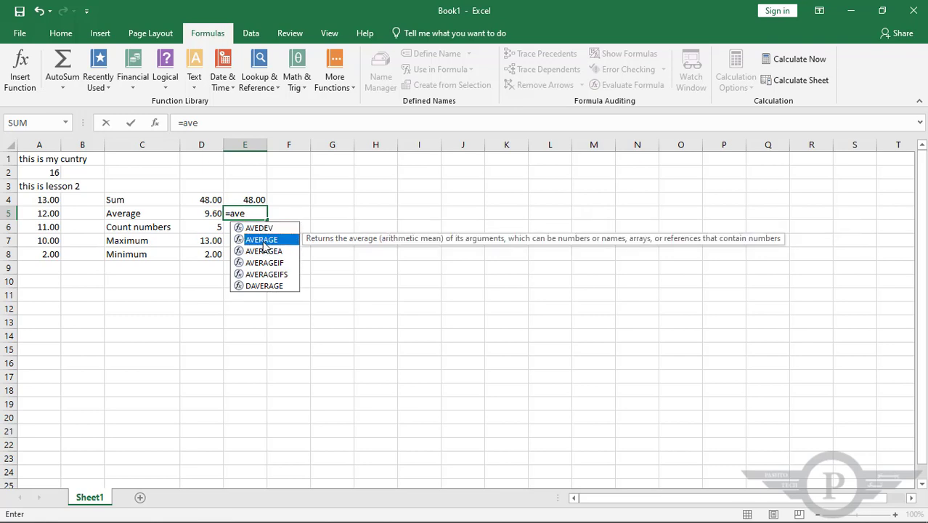
double_click(263, 241)
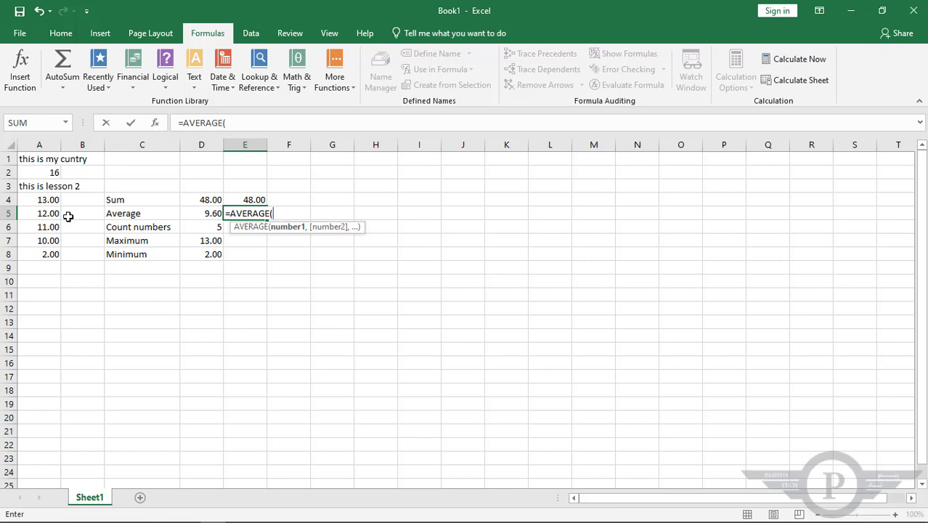
left_click_drag(48, 198, 46, 251)
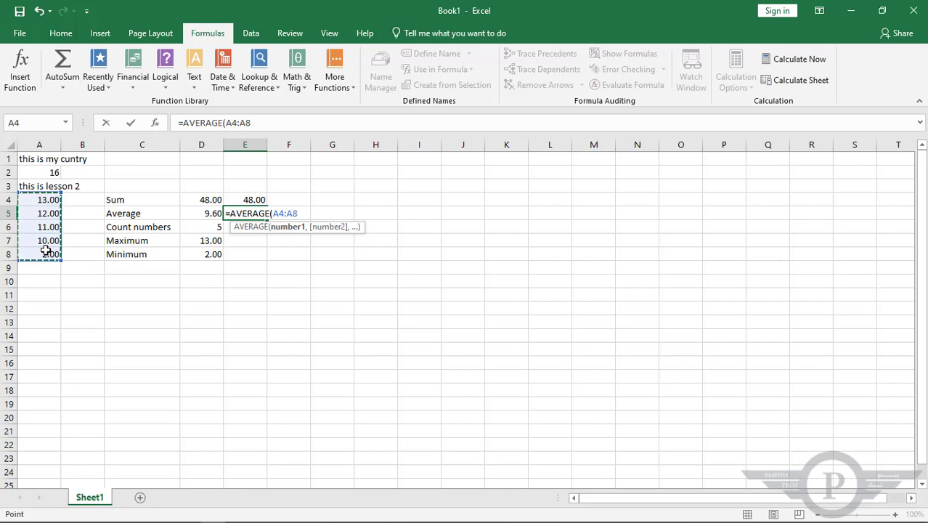
type(")")
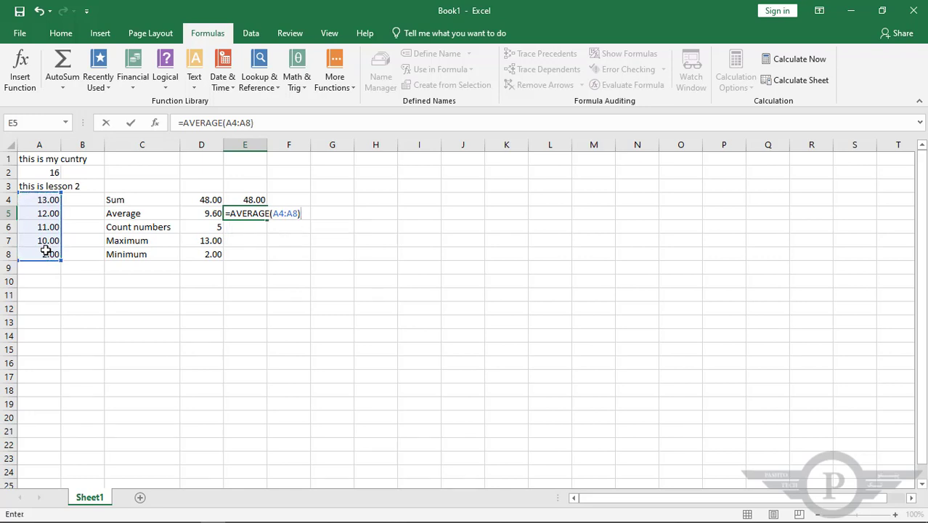
key("Return")
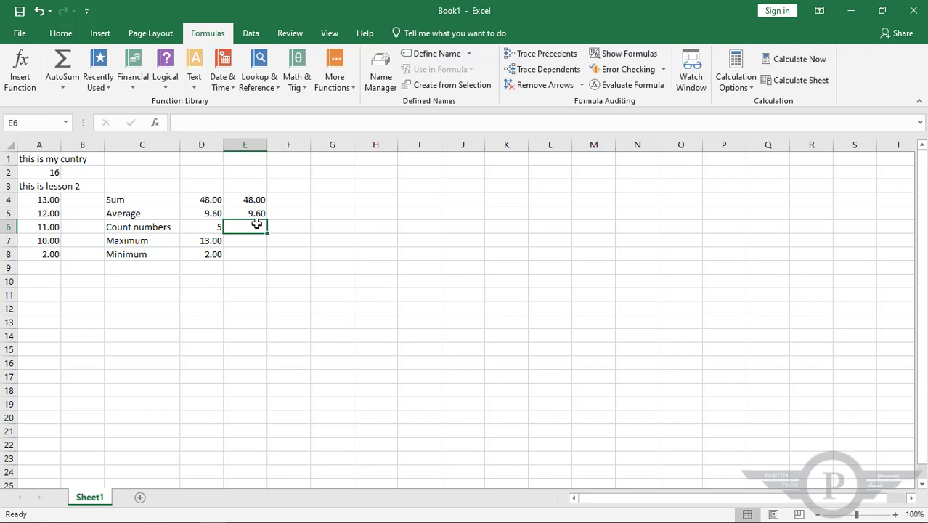
Write the formula =COUNT(A4:A8) directly in cell E6, in the Count numbers row
type("=")
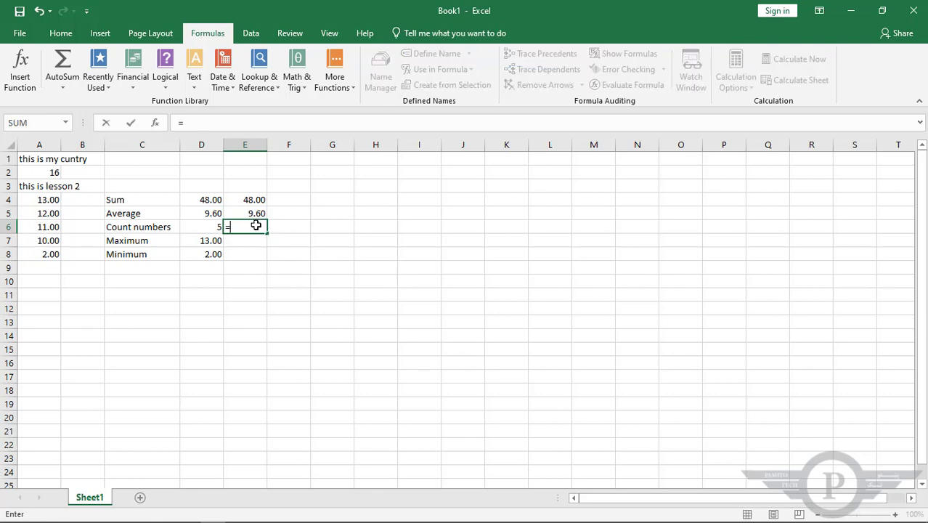
type("coun")
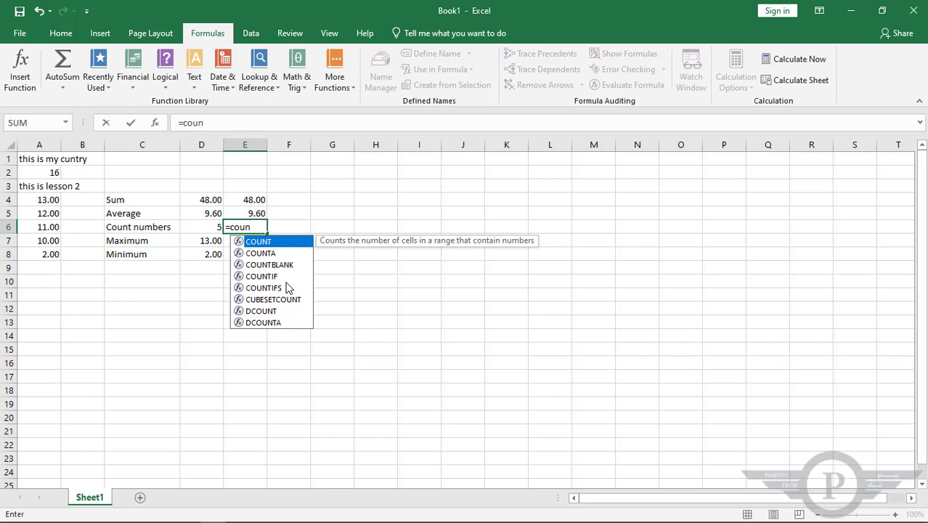
double_click(261, 242)
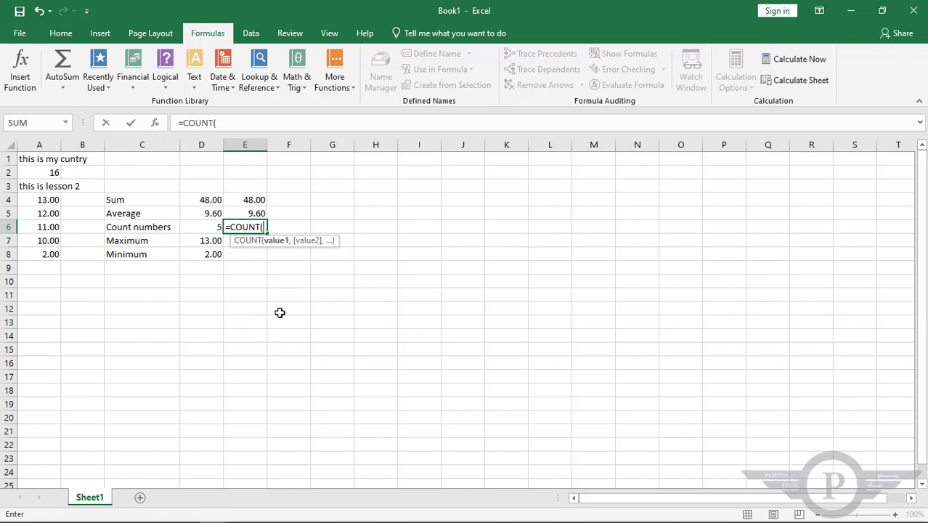
left_click_drag(43, 200, 46, 252)
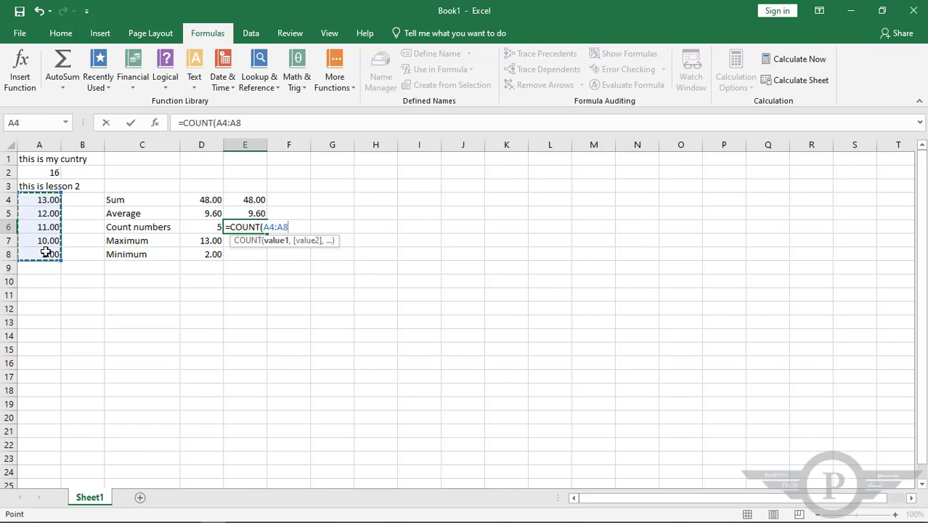
type(")")
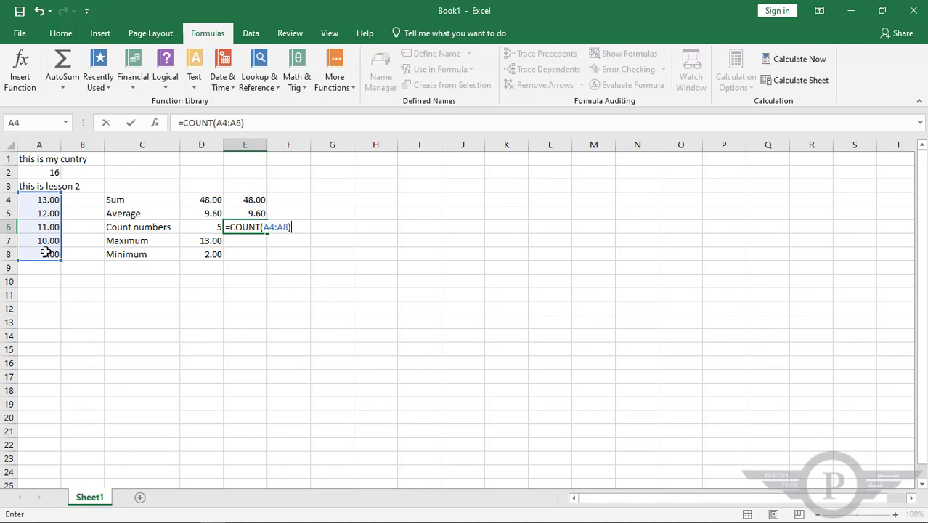
key("Return")
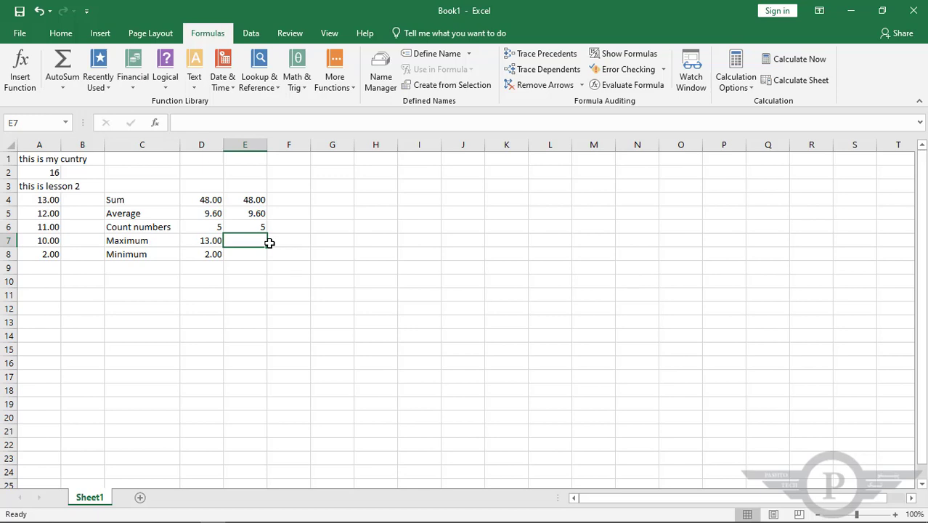
Write the formula =MAX(A4:A8) directly in cell E7, in the Maximum row
type("=")
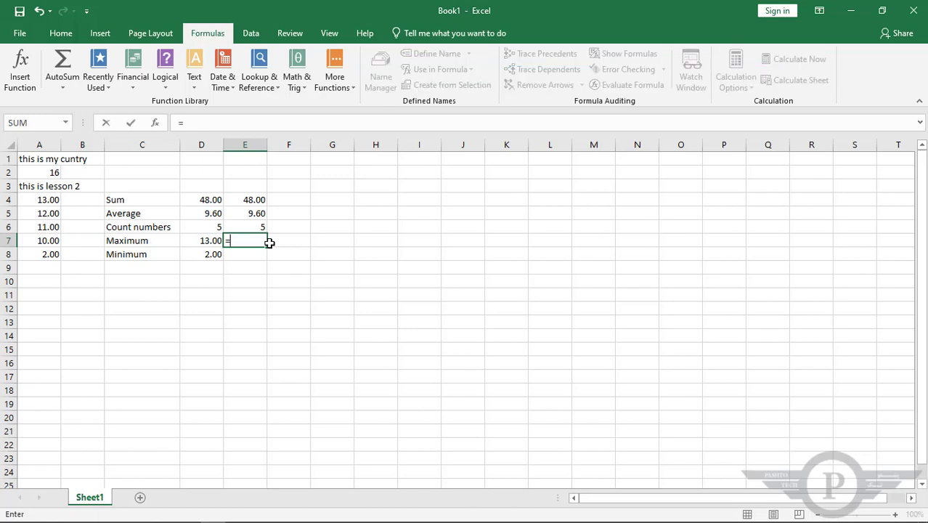
type("ma")
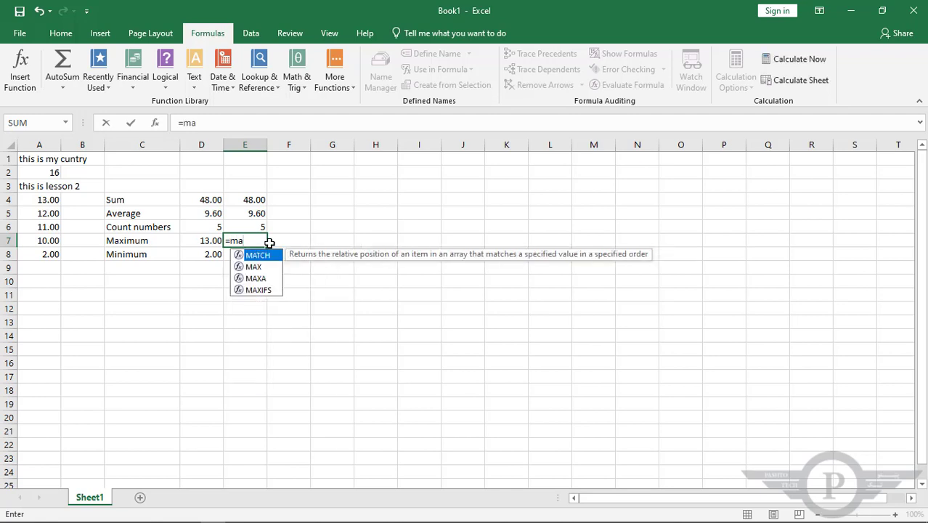
type("x")
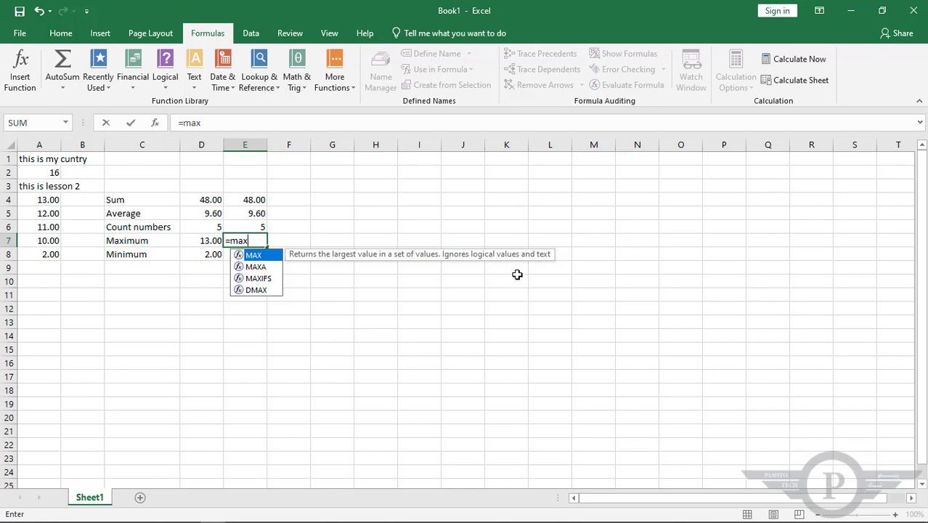
type("(")
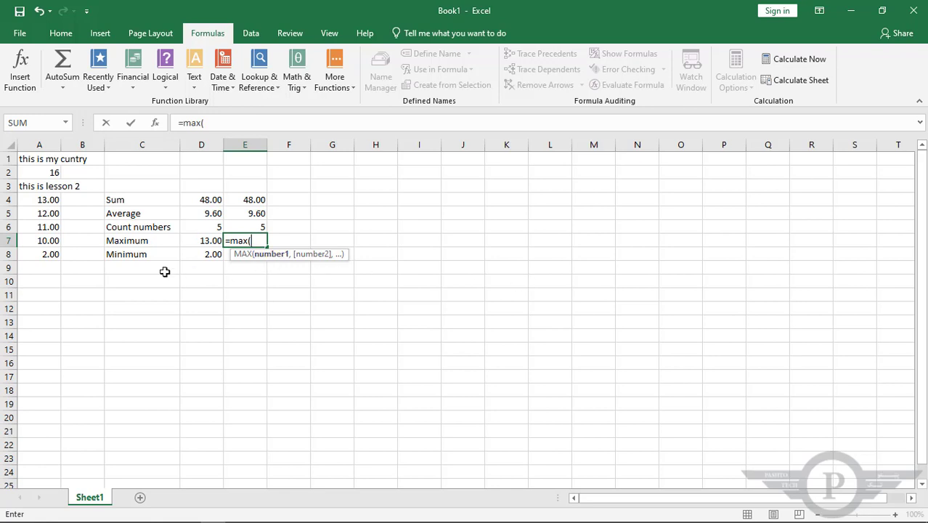
left_click_drag(40, 202, 45, 251)
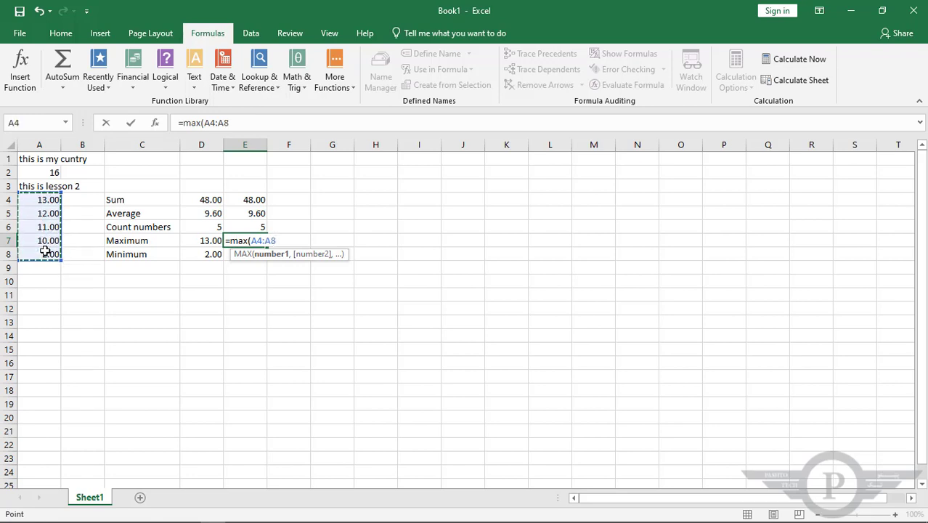
type(")")
key("Return")
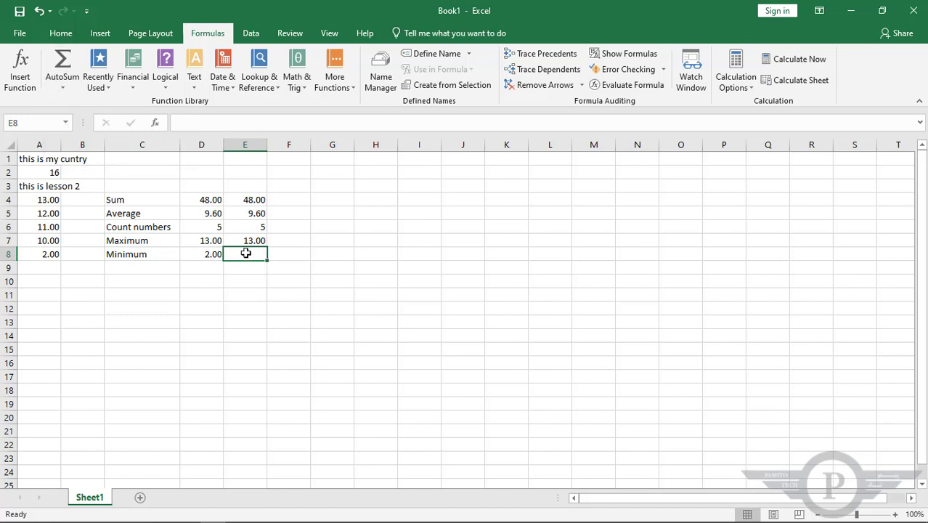
Write the formula =MIN(A4:A8) directly in cell E8, in the Minimum row
type("=min")
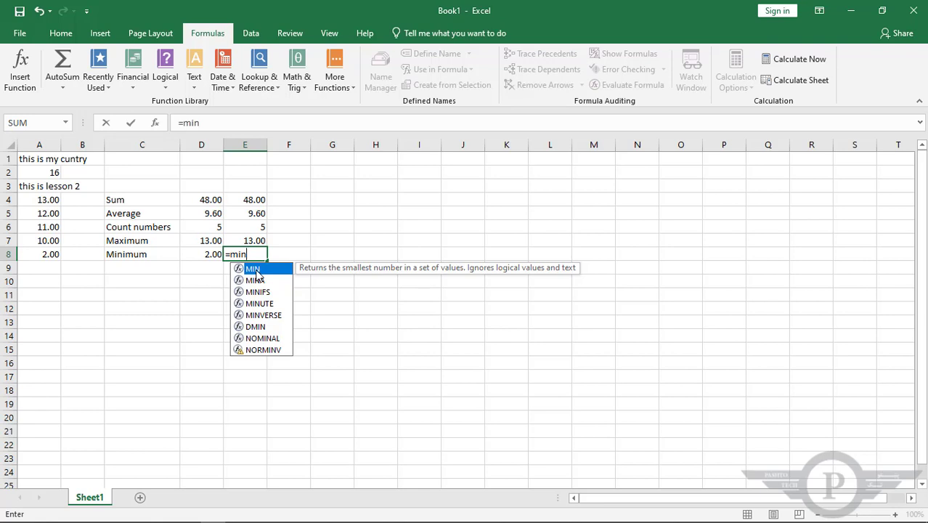
type("(")
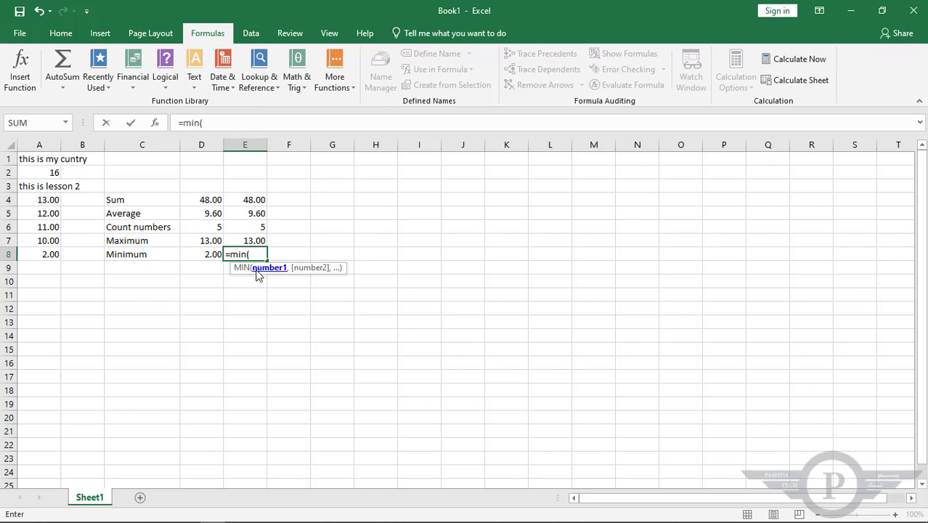
type("A4")
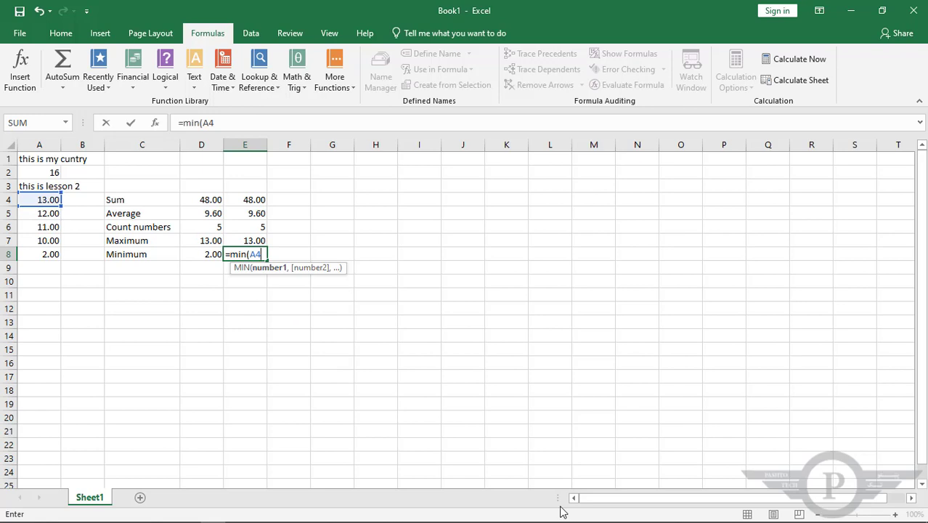
type(":A8")
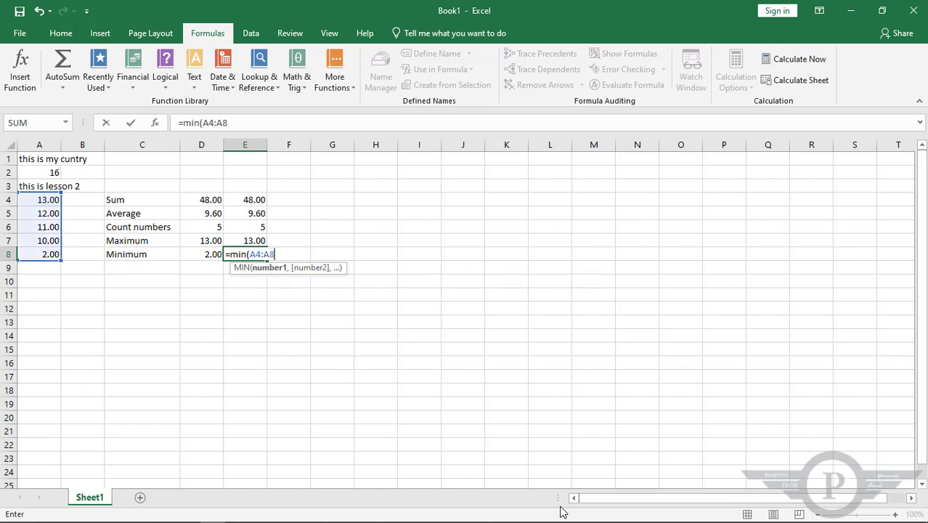
type(")")
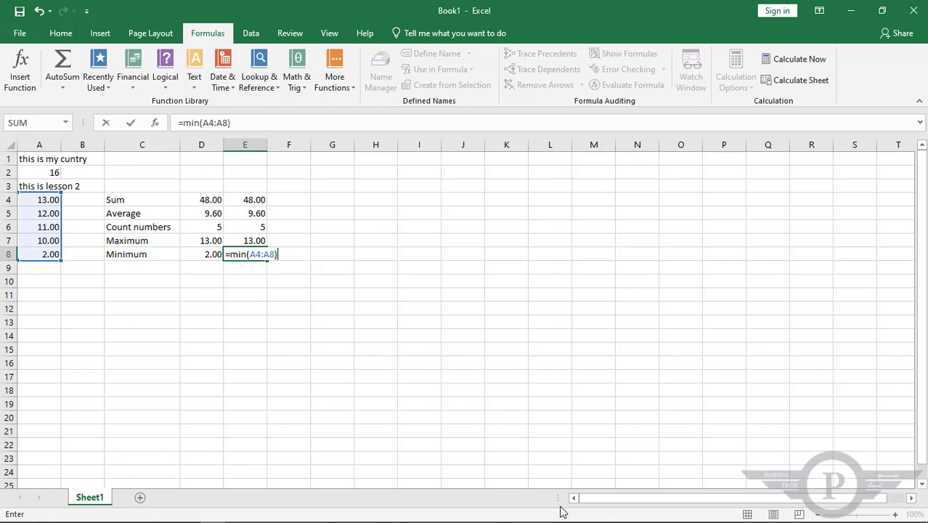
key("Return")
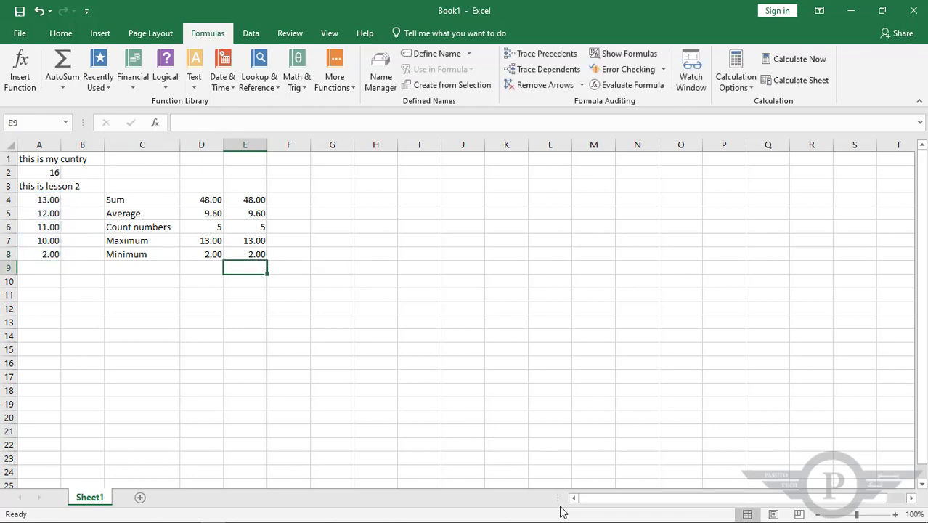